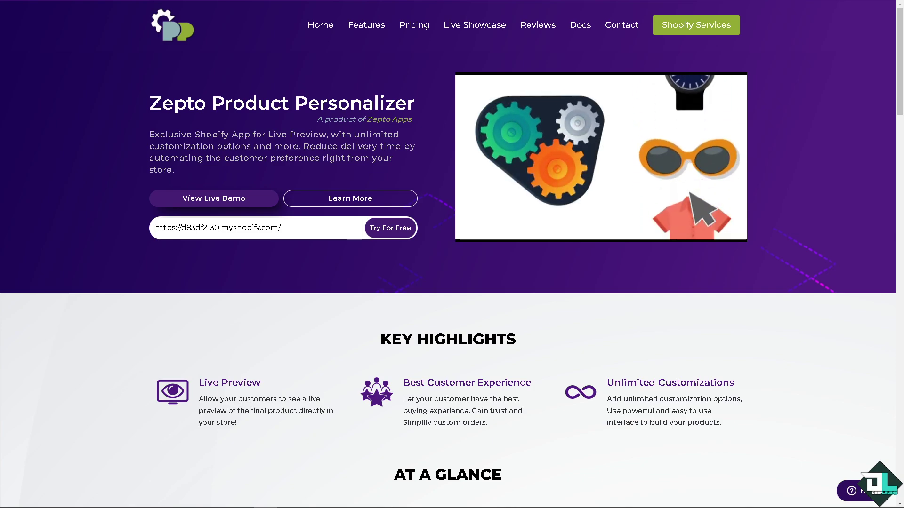
# - Pause the promo video and expand each At a Glance feature from Product Option Input Types through Suitable Field Style
pyautogui.click(468, 219)
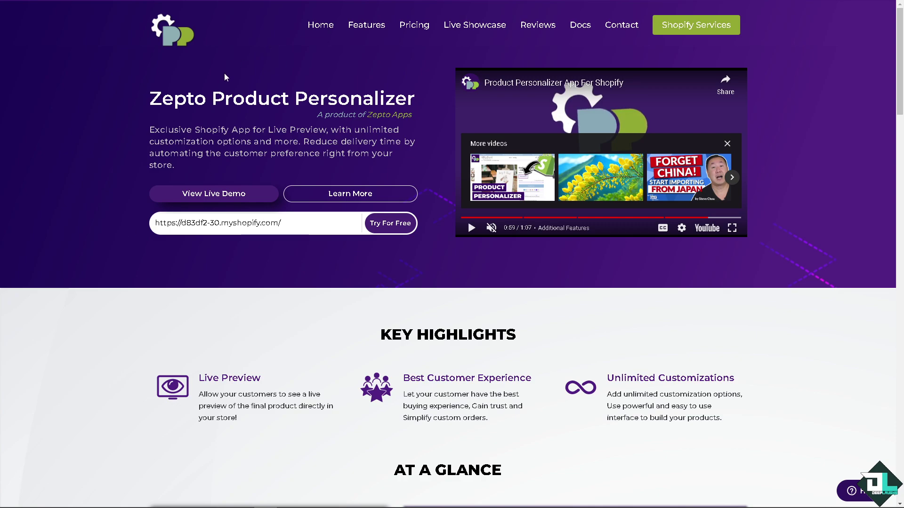
pyautogui.click(367, 27)
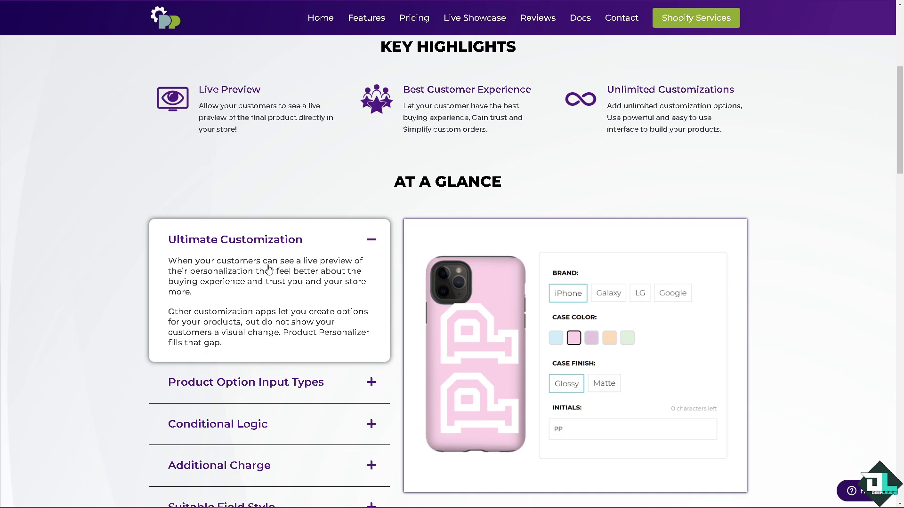
pyautogui.click(234, 385)
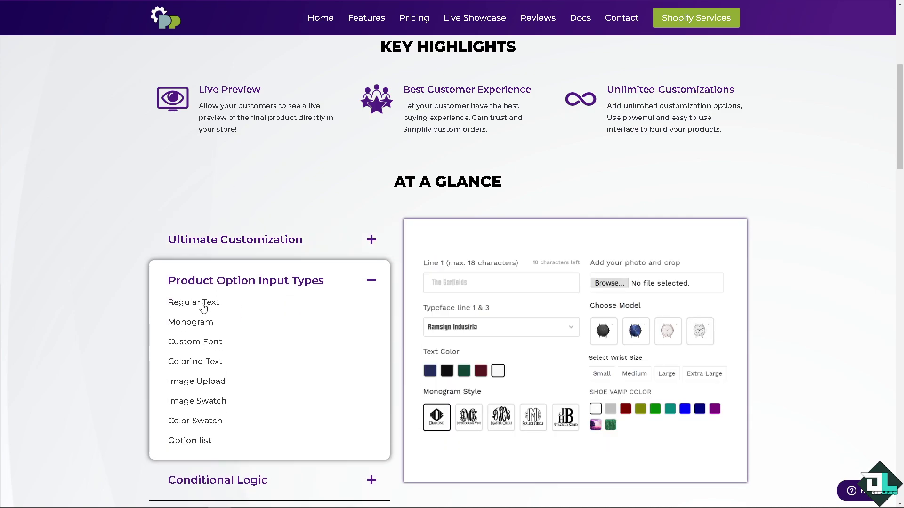
pyautogui.scroll(-4, 203, 308)
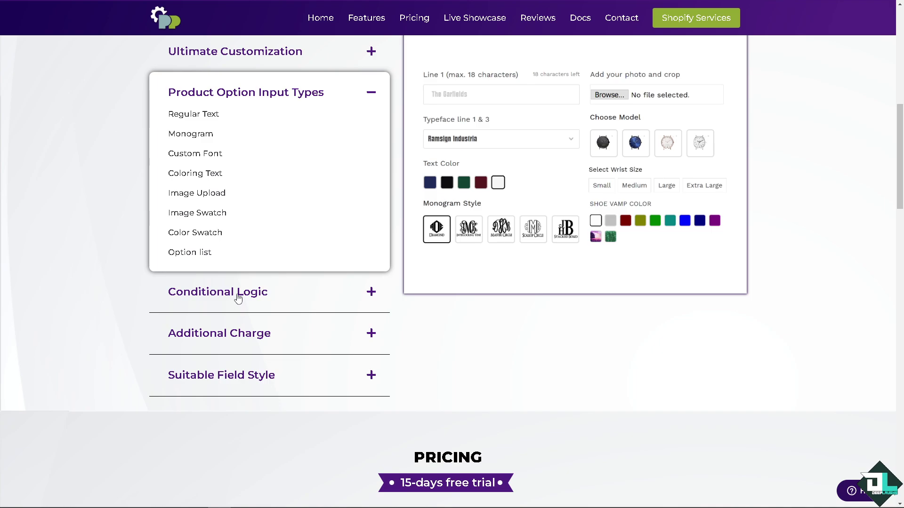
pyautogui.click(237, 298)
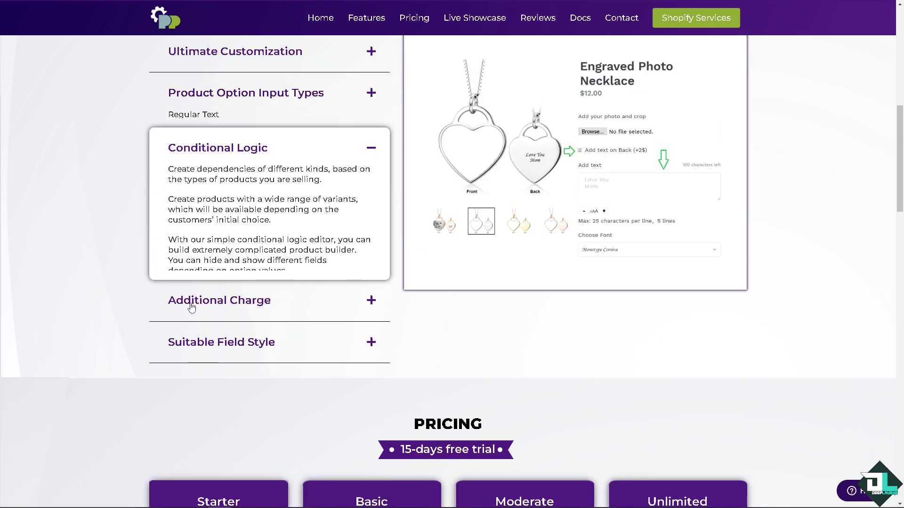
pyautogui.click(243, 301)
pyautogui.click(256, 260)
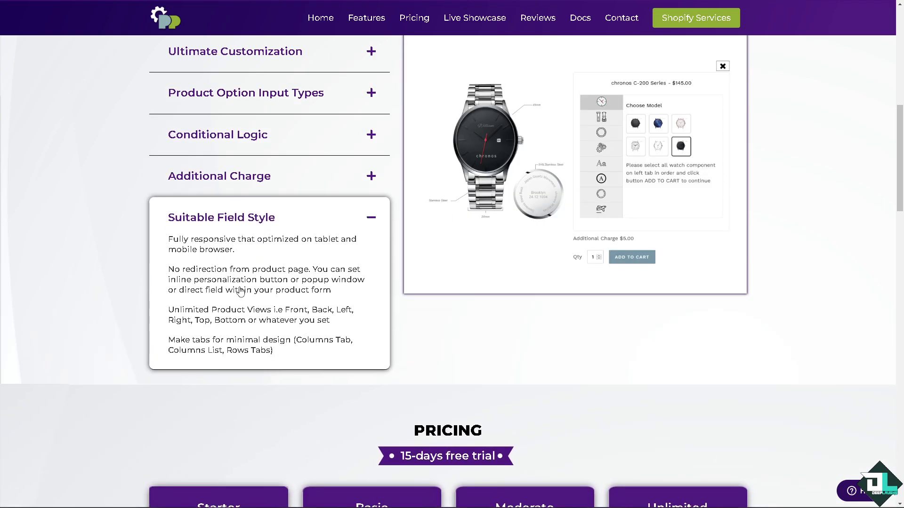
# - Scroll through the Pricing section and jump to Live Showcase
pyautogui.scroll(-3, 240, 290)
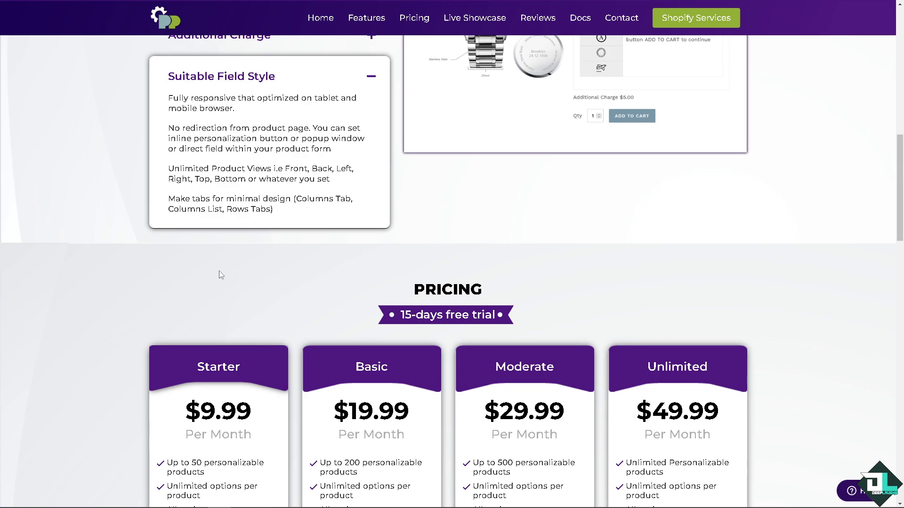
pyautogui.scroll(-2, 351, 338)
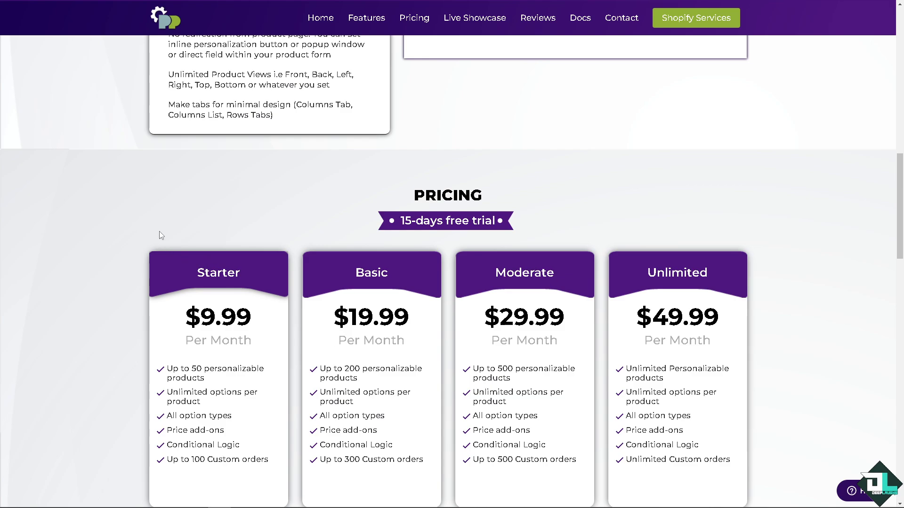
pyautogui.scroll(-1, 162, 230)
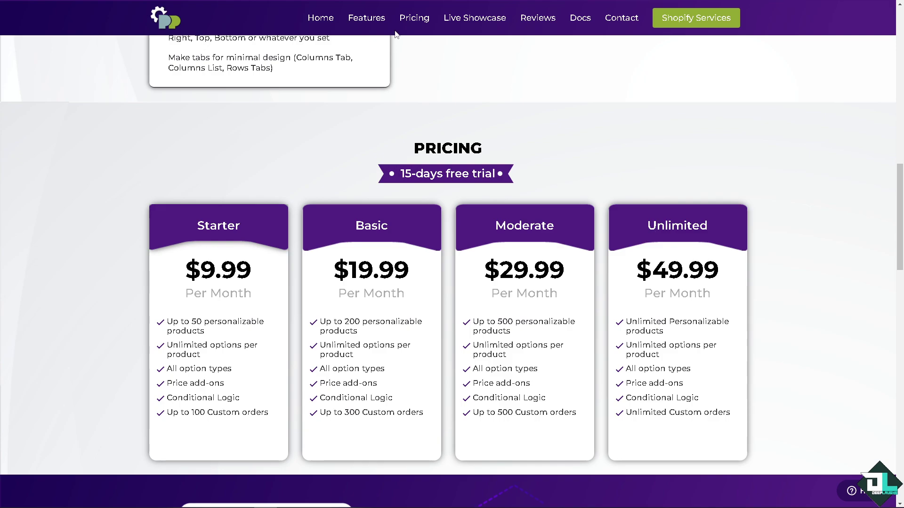
pyautogui.click(482, 21)
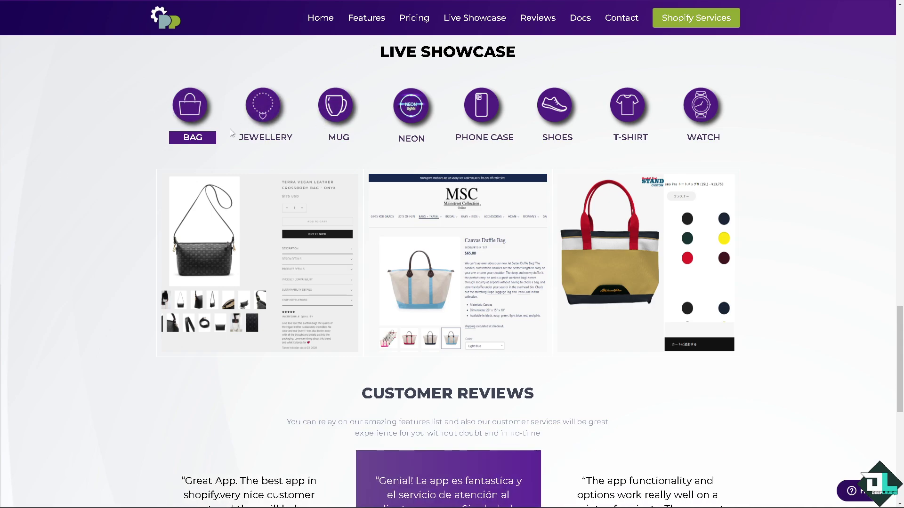
# - Browse the JEWELLERY, MUG, NEON, PHONE CASE and BAG showcases, then return to Home
pyautogui.scroll(-1, 337, 297)
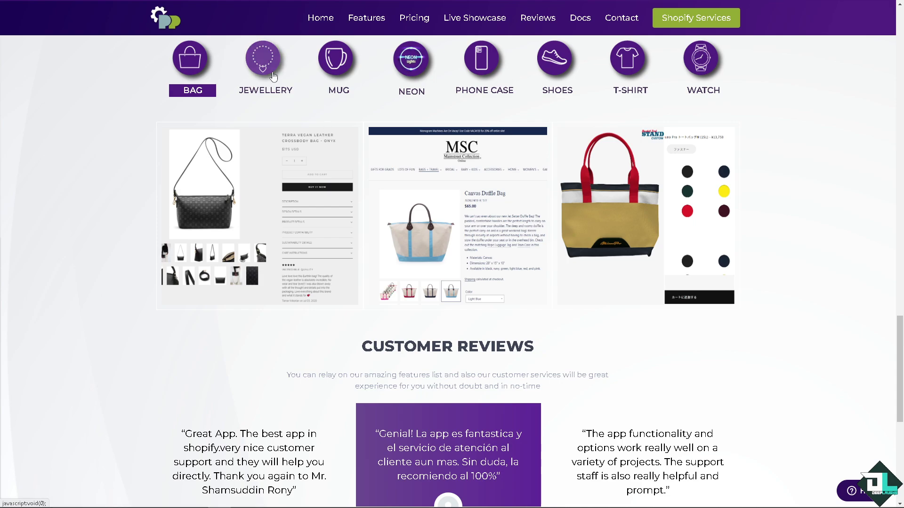
pyautogui.click(264, 89)
pyautogui.scroll(2, 381, 131)
pyautogui.click(336, 153)
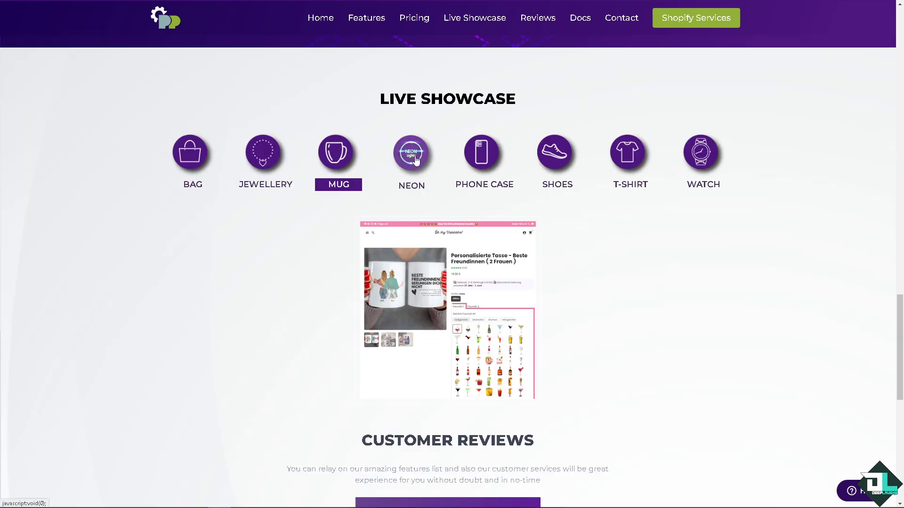
pyautogui.click(412, 158)
pyautogui.click(482, 153)
pyautogui.click(190, 152)
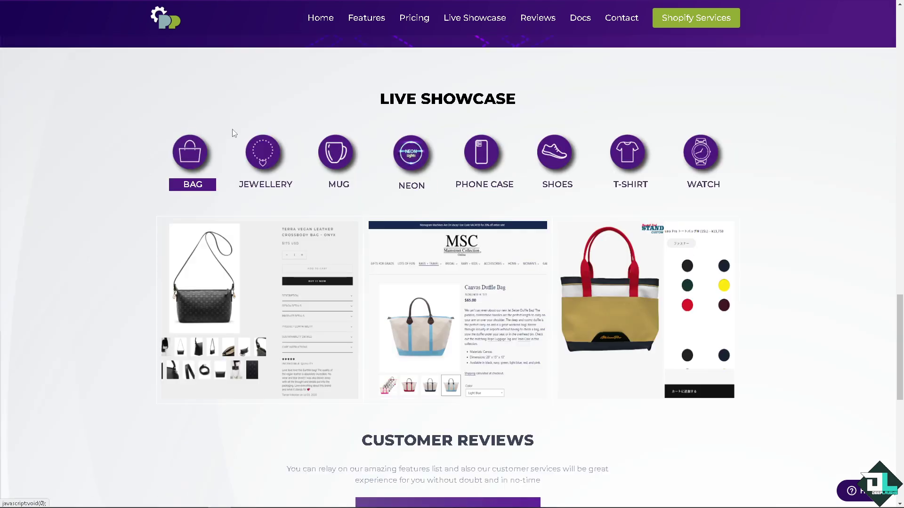
pyautogui.click(321, 18)
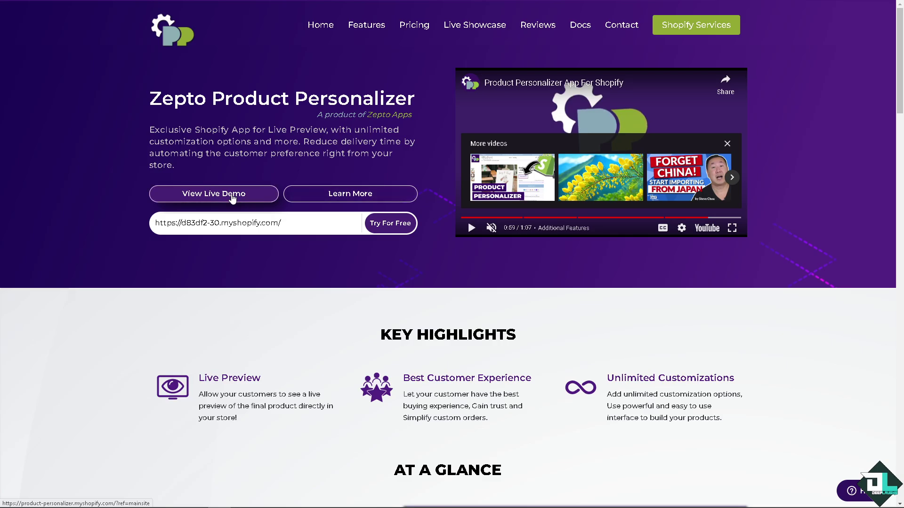
# - Open the live demo's Custom Shoe and colour its quarters navy
pyautogui.click(233, 197)
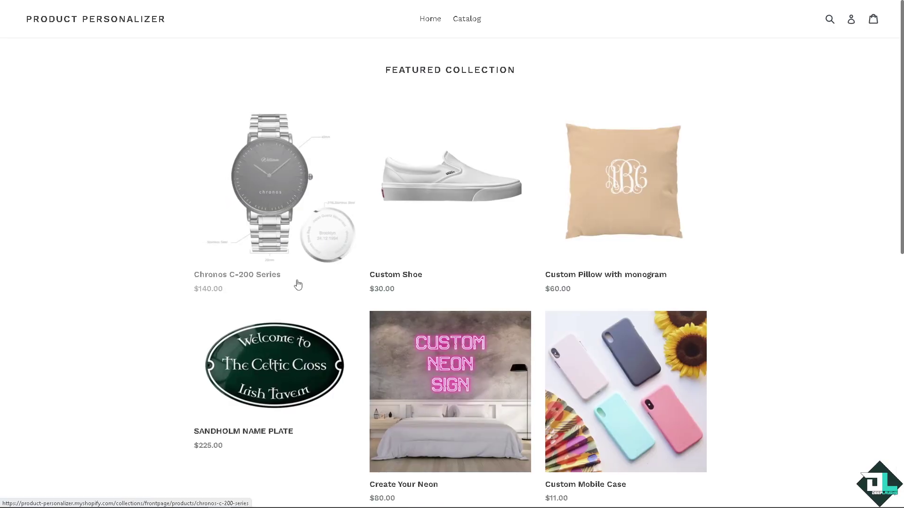
pyautogui.click(452, 197)
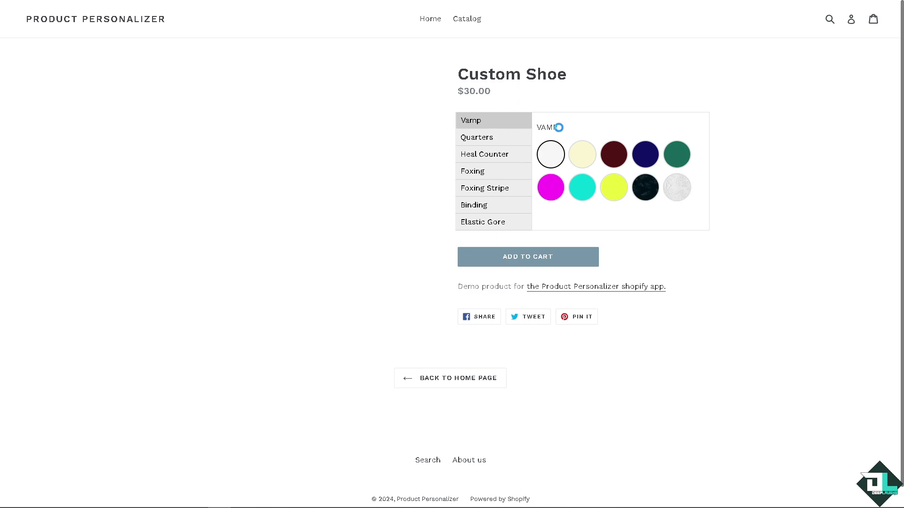
pyautogui.click(476, 138)
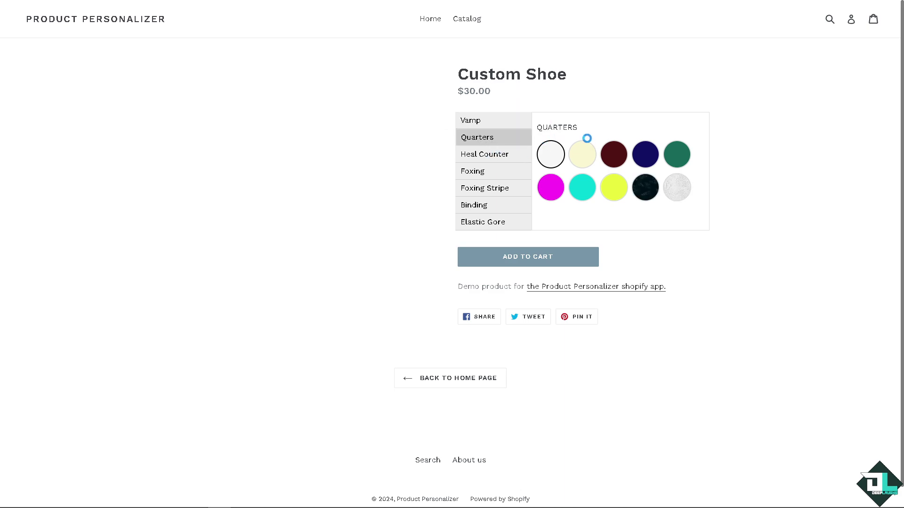
pyautogui.click(614, 157)
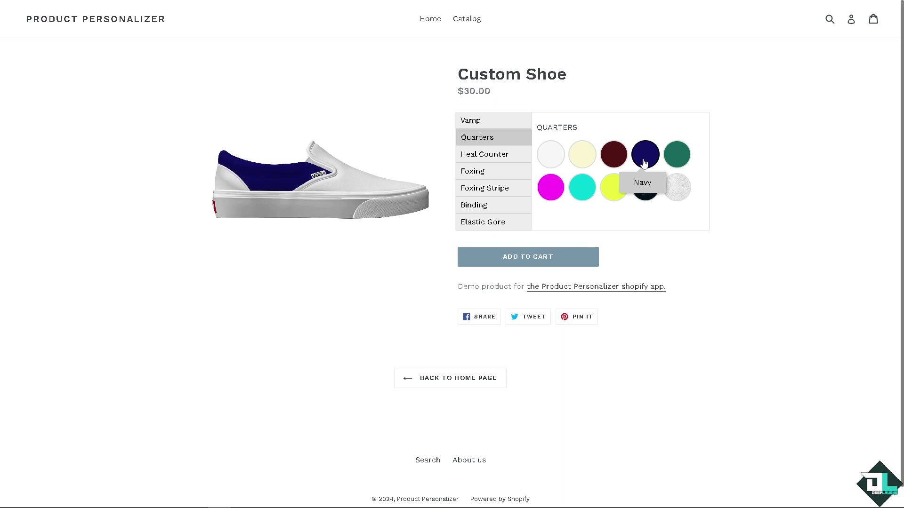
# - Make the heel counter Yellow and change the quarters to Cream, then Dark Cyan
pyautogui.click(470, 158)
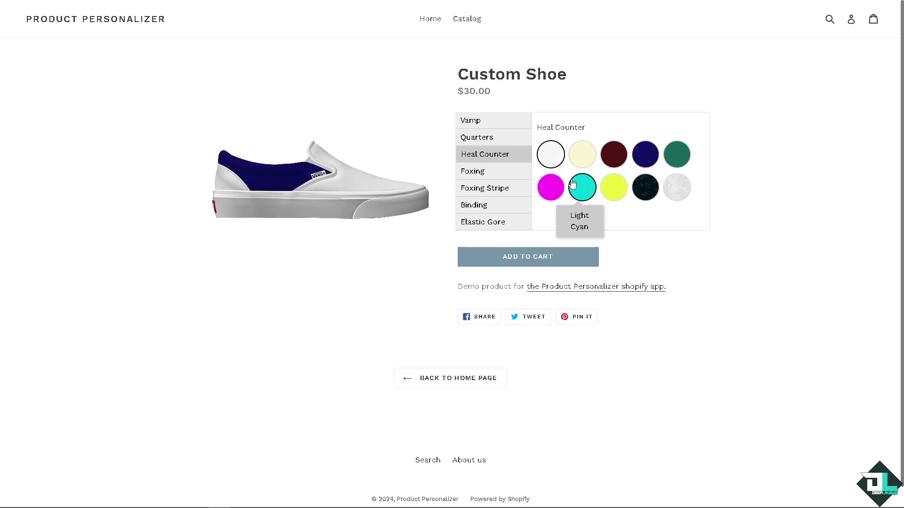
pyautogui.click(621, 191)
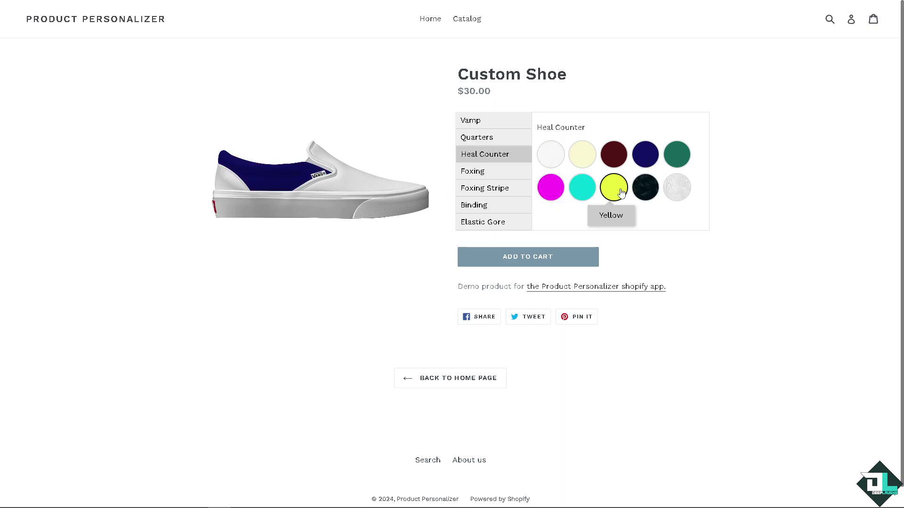
pyautogui.click(483, 140)
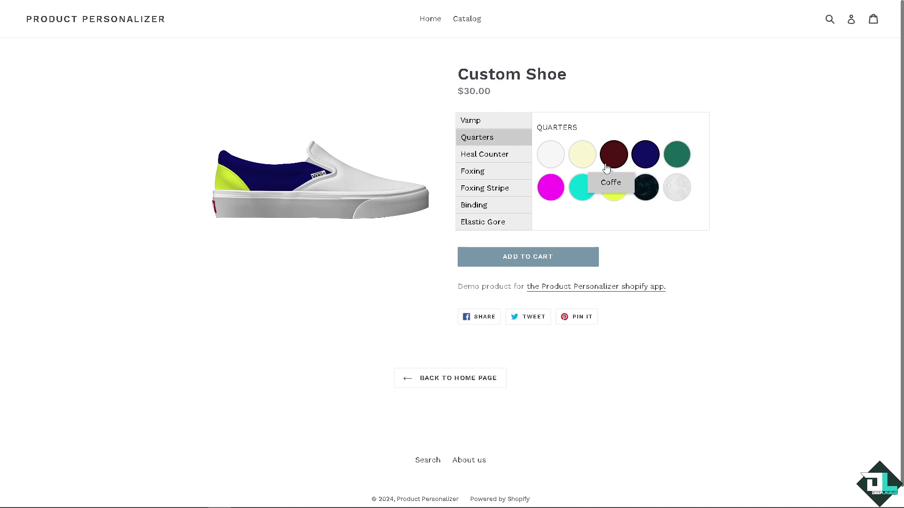
pyautogui.click(586, 160)
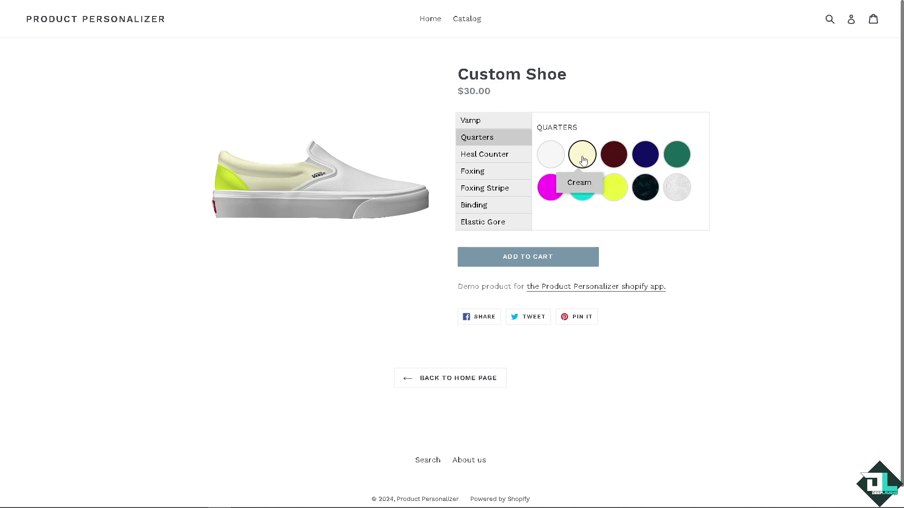
pyautogui.click(677, 158)
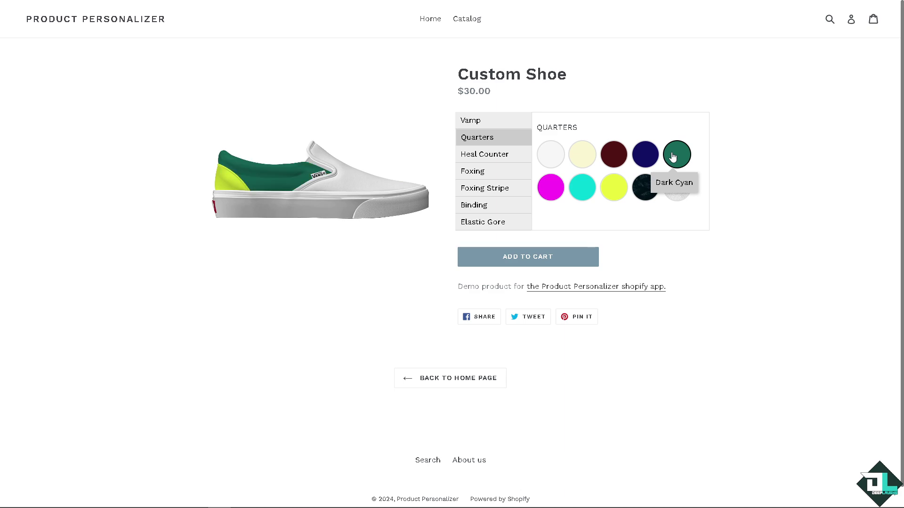
# - Colour the shoe's foxing Light Cyan and its foxing stripe Pink
pyautogui.click(486, 171)
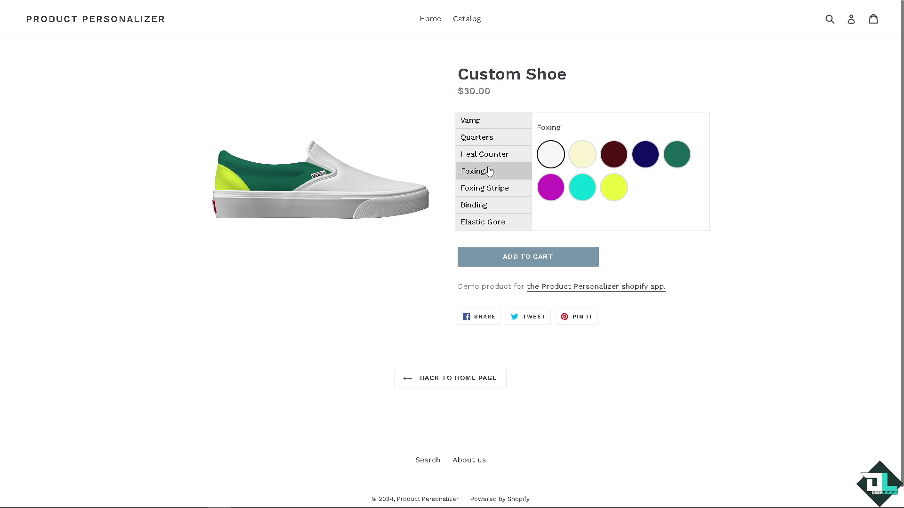
pyautogui.click(550, 189)
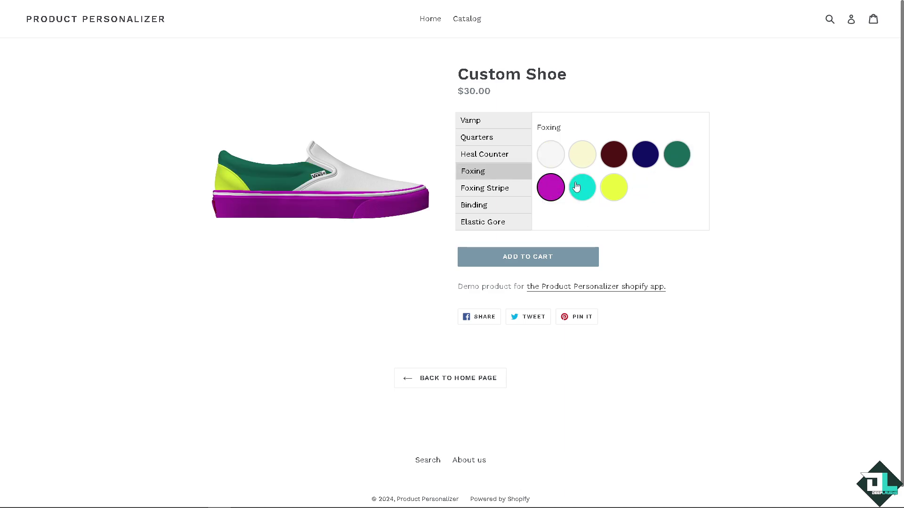
pyautogui.click(500, 192)
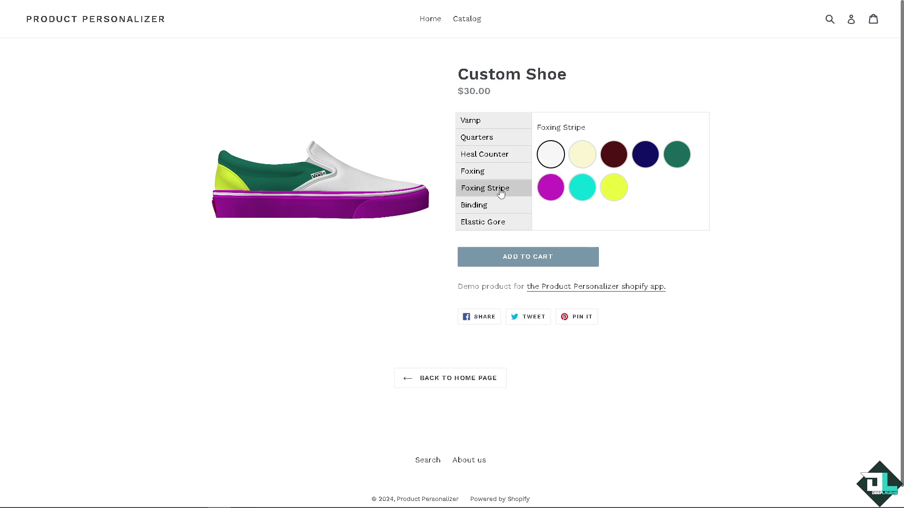
pyautogui.click(578, 189)
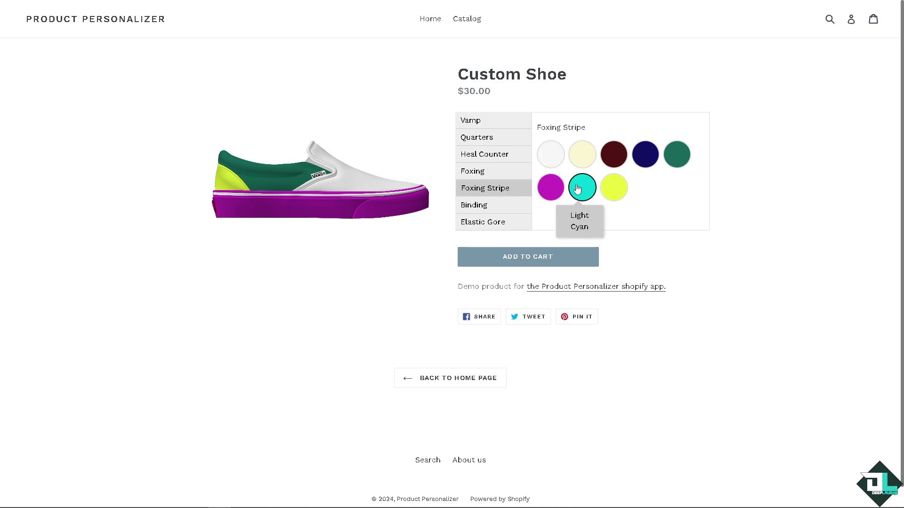
pyautogui.click(477, 173)
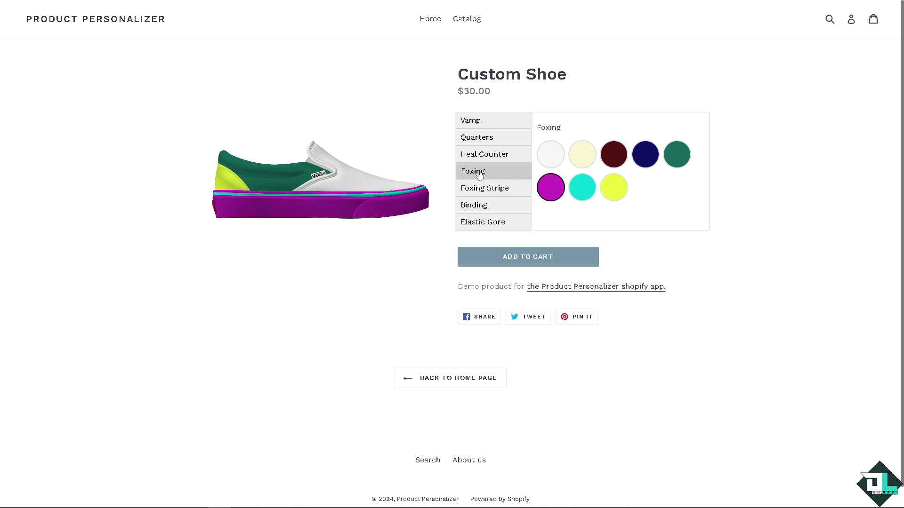
pyautogui.click(582, 192)
pyautogui.click(498, 189)
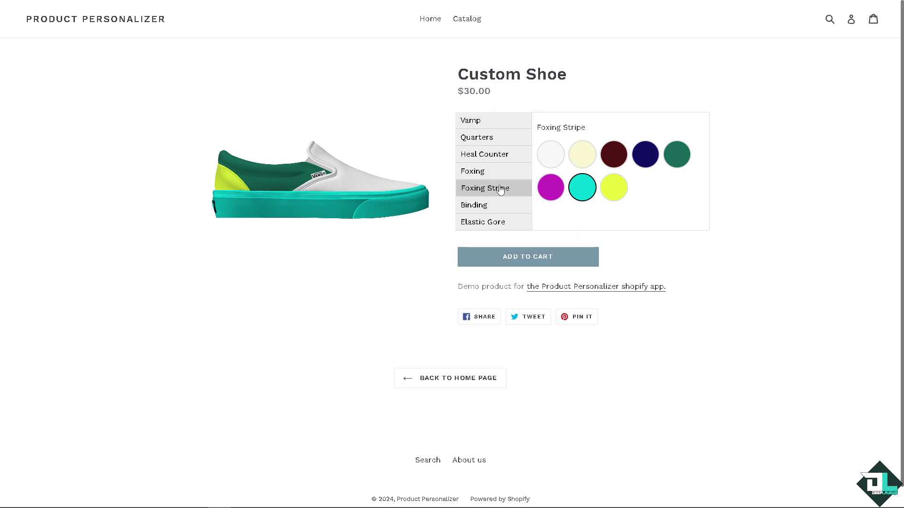
pyautogui.click(554, 192)
# - Give the binding Pattern 1 and the elastic gore Cream, then open the app's App Store listing
pyautogui.click(488, 206)
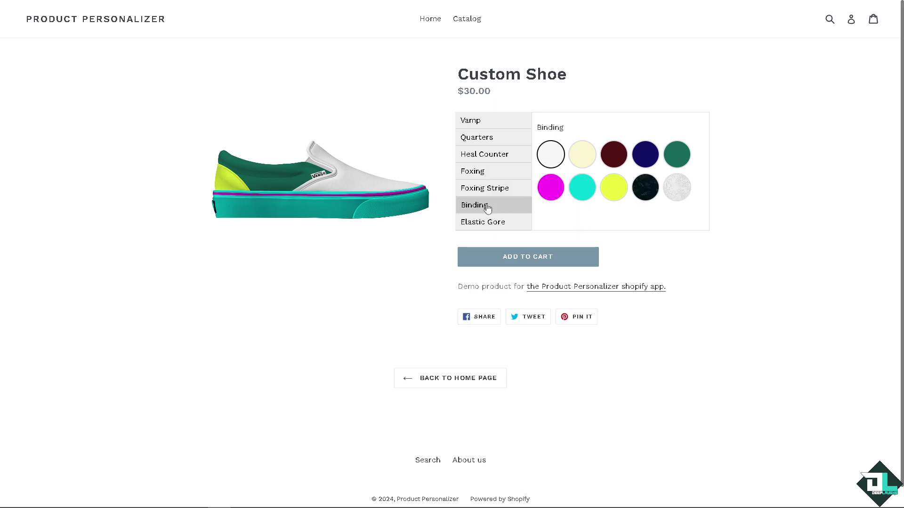
pyautogui.click(649, 188)
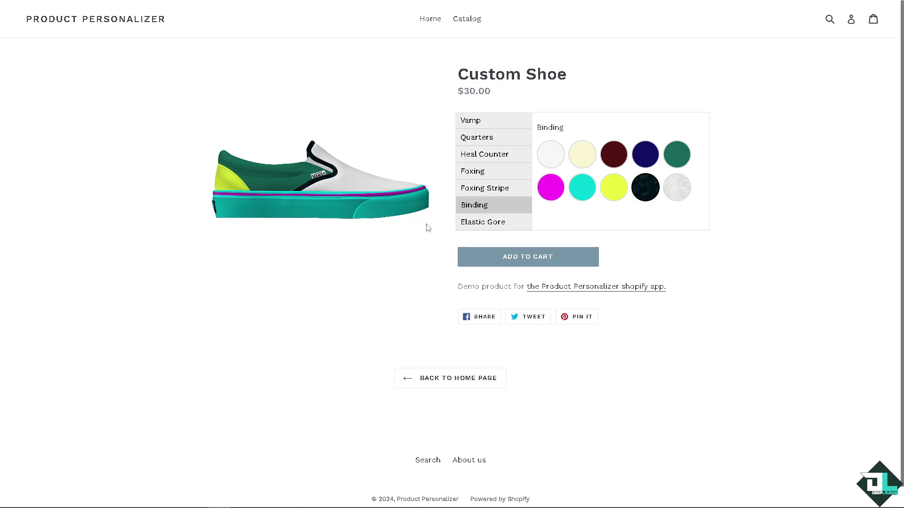
pyautogui.click(478, 223)
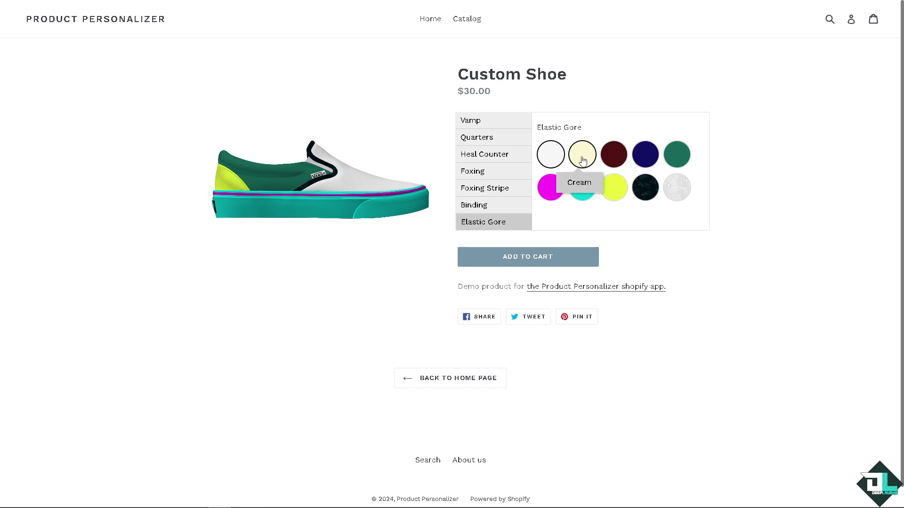
pyautogui.click(547, 195)
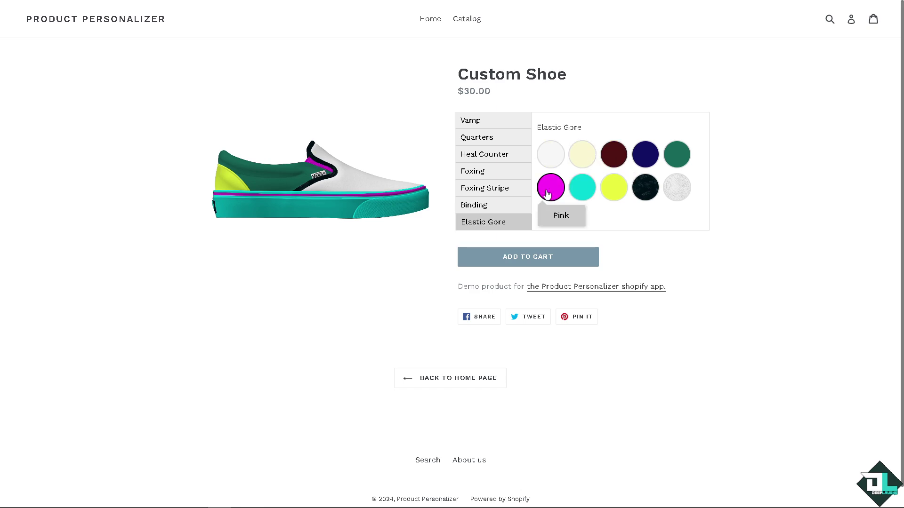
pyautogui.click(678, 193)
pyautogui.click(578, 162)
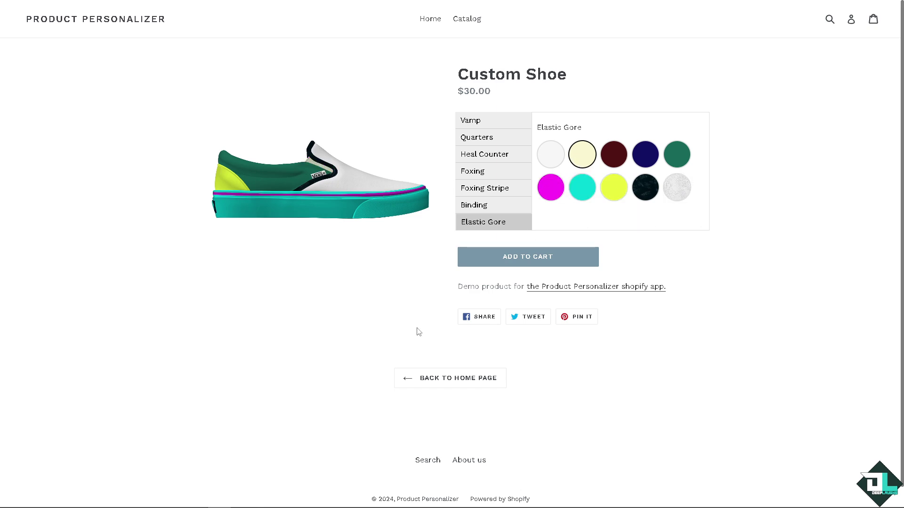
pyautogui.scroll(-1, 426, 329)
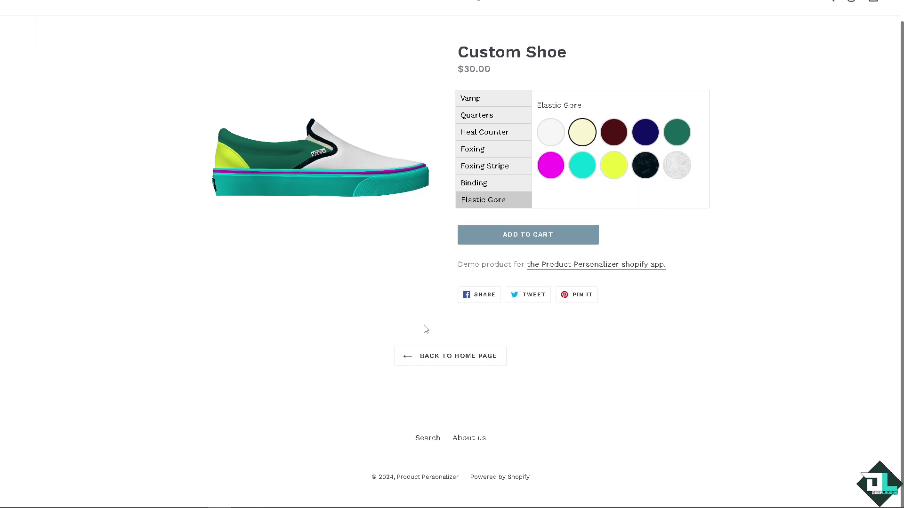
pyautogui.click(556, 269)
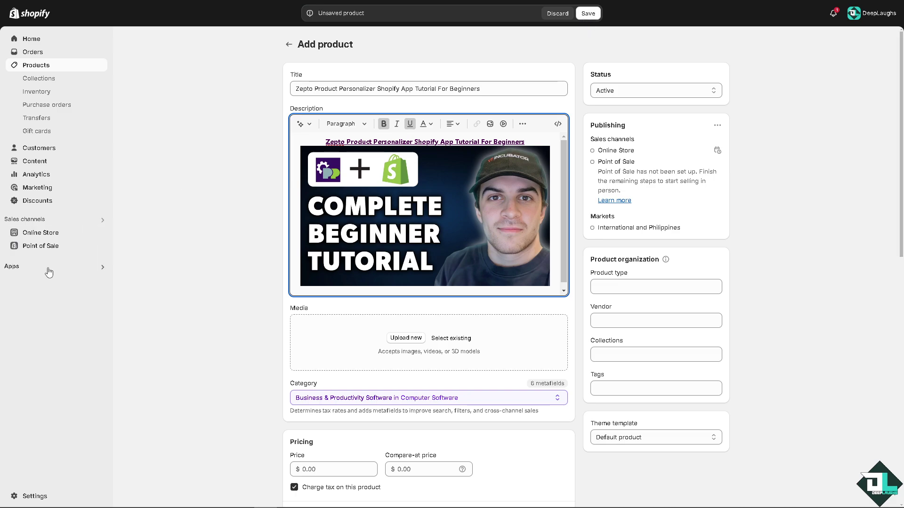
# - Save the tutorial product and browse all recommended apps
pyautogui.click(588, 14)
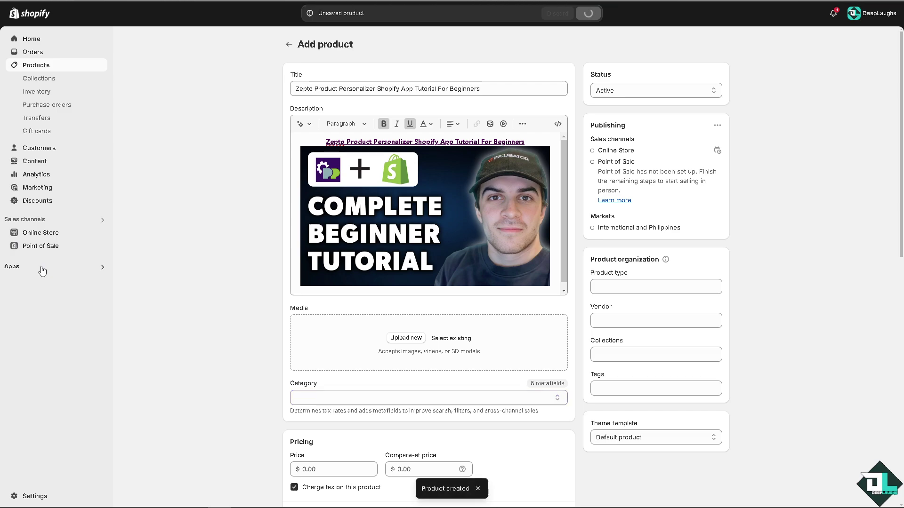
pyautogui.click(44, 265)
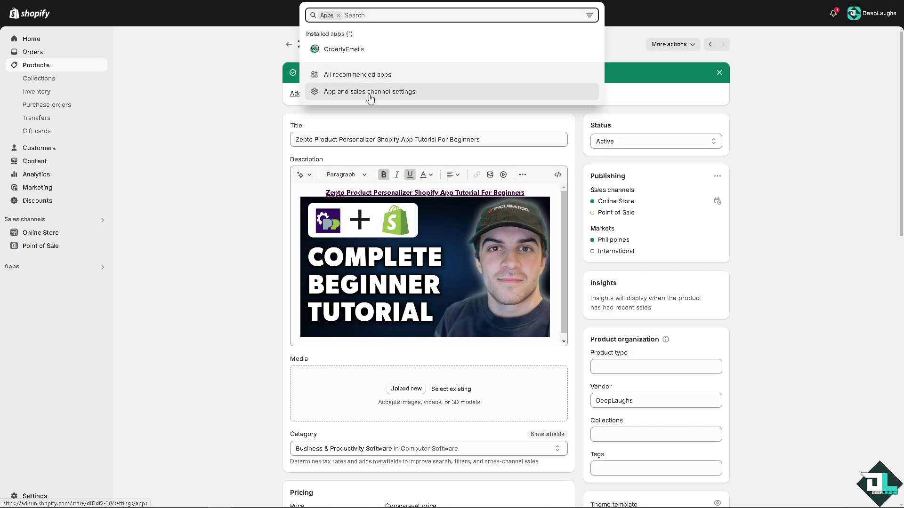
pyautogui.click(371, 75)
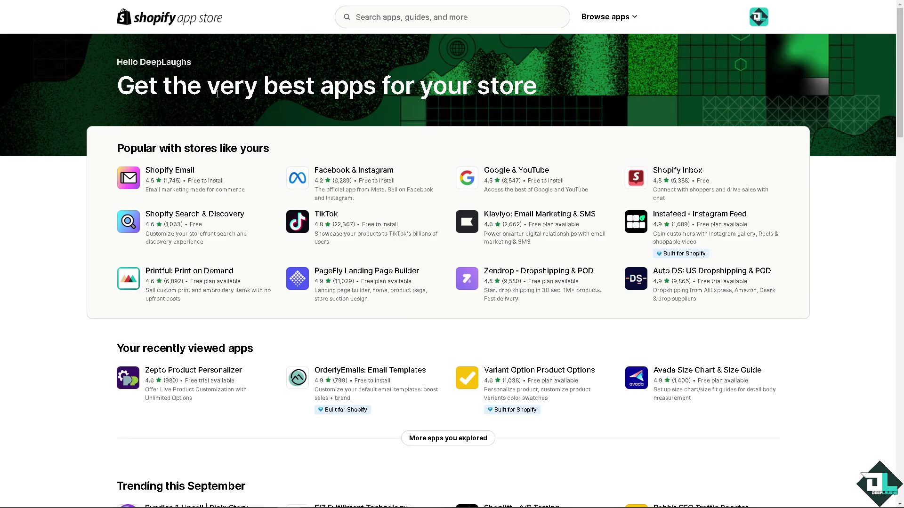
# - Search the App Store for 'Zepto' and open the Zepto Product Personalizer page
pyautogui.click(450, 19)
pyautogui.write('Zepto')
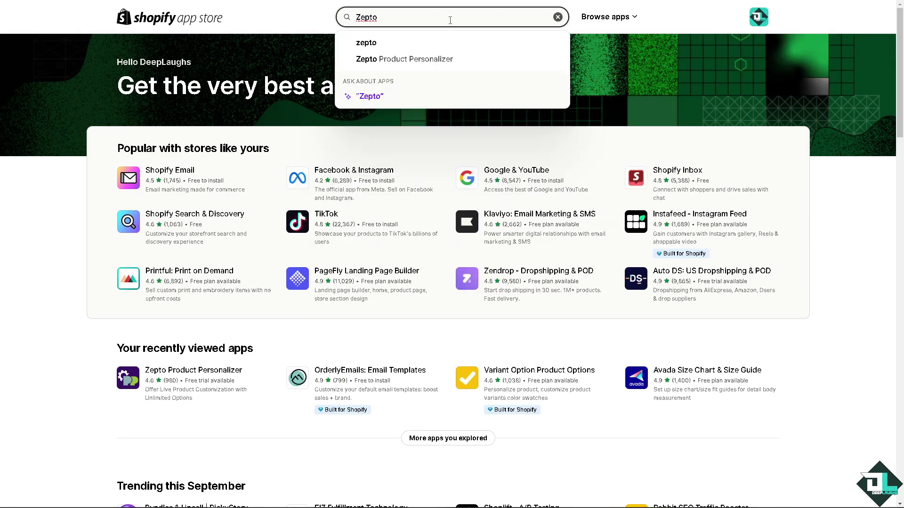
pyautogui.click(416, 58)
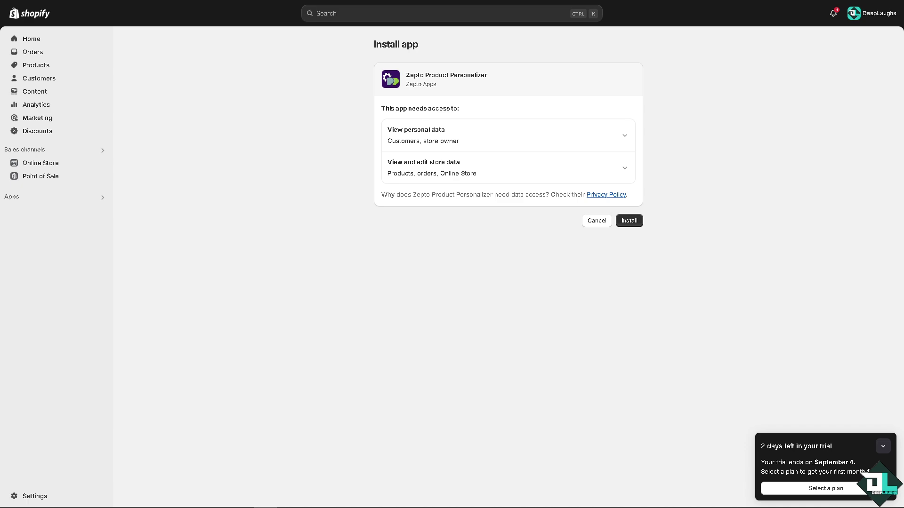
# - Install Zepto Product Personalizer on the store
pyautogui.click(638, 222)
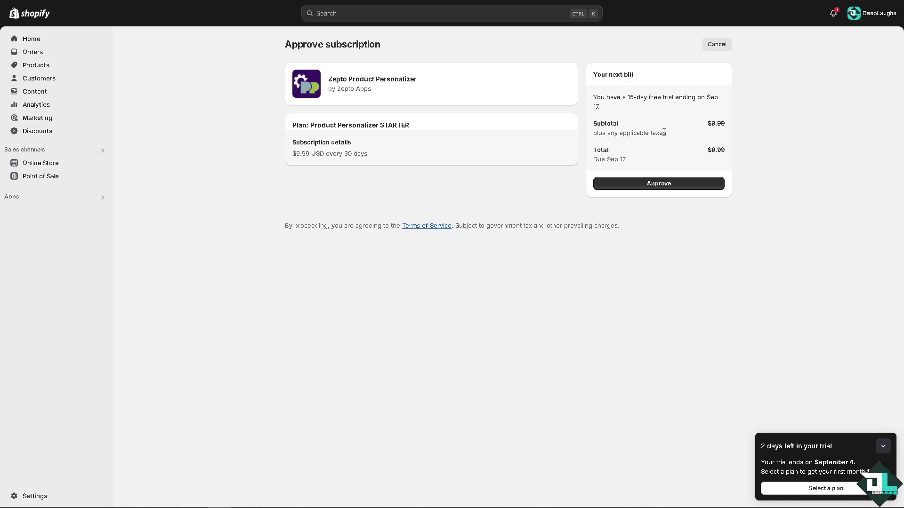
# - Approve the STARTER plan subscription at $9.99 every 30 days
pyautogui.click(630, 185)
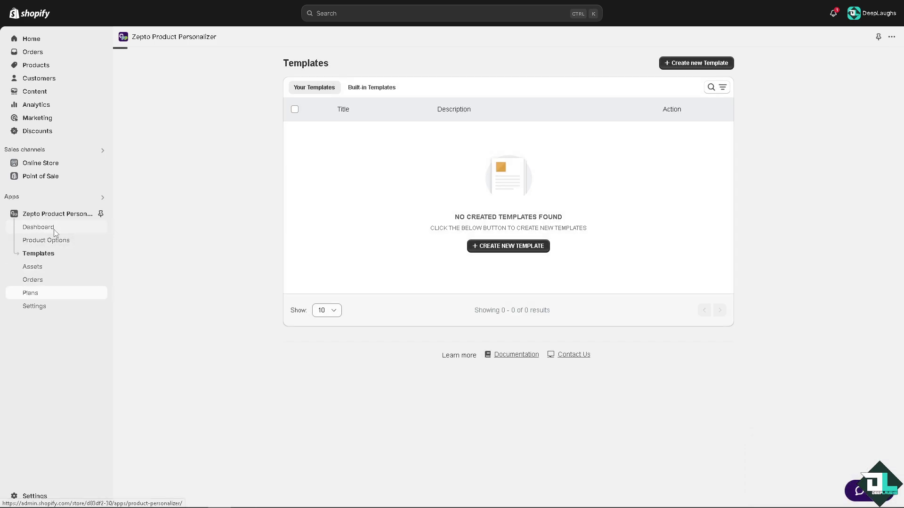
# - Open Product Options from the app's Dashboard to reach the product editor
pyautogui.click(55, 230)
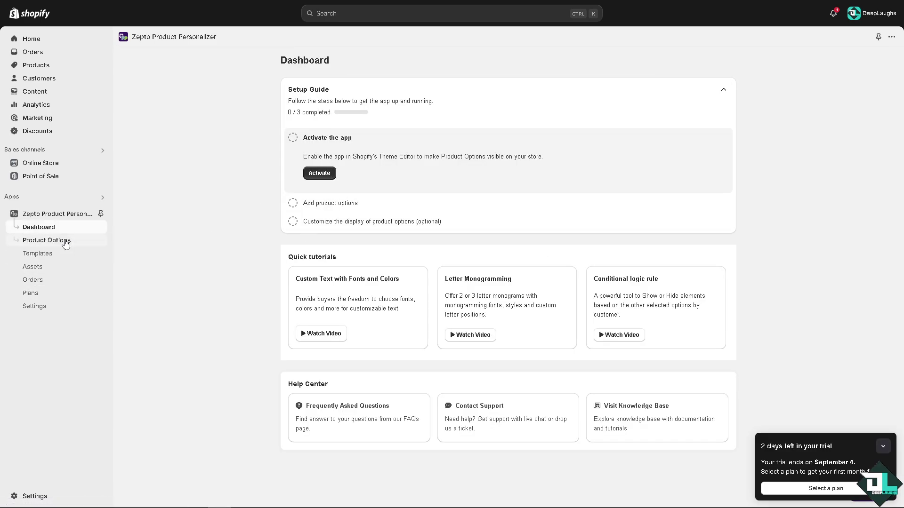
pyautogui.click(64, 242)
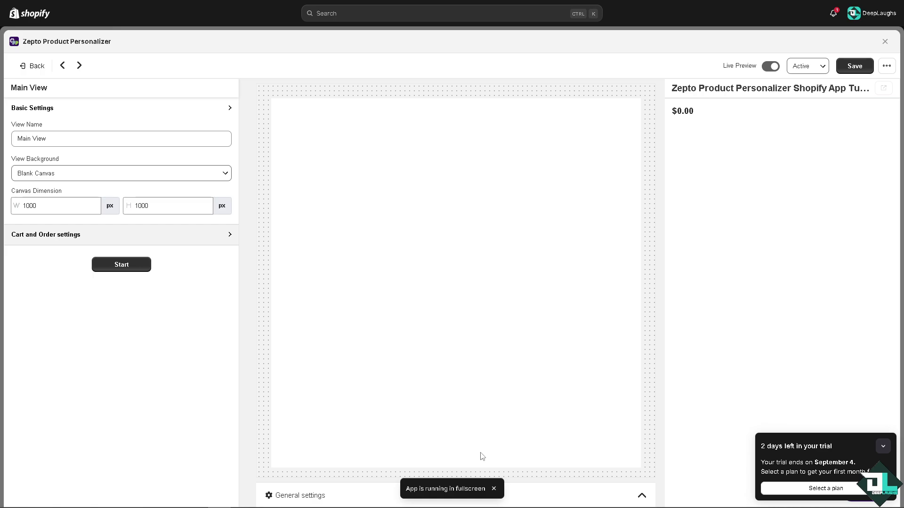
# - Start editing, replace the view name with the pasted product title, and set the view background
pyautogui.click(126, 272)
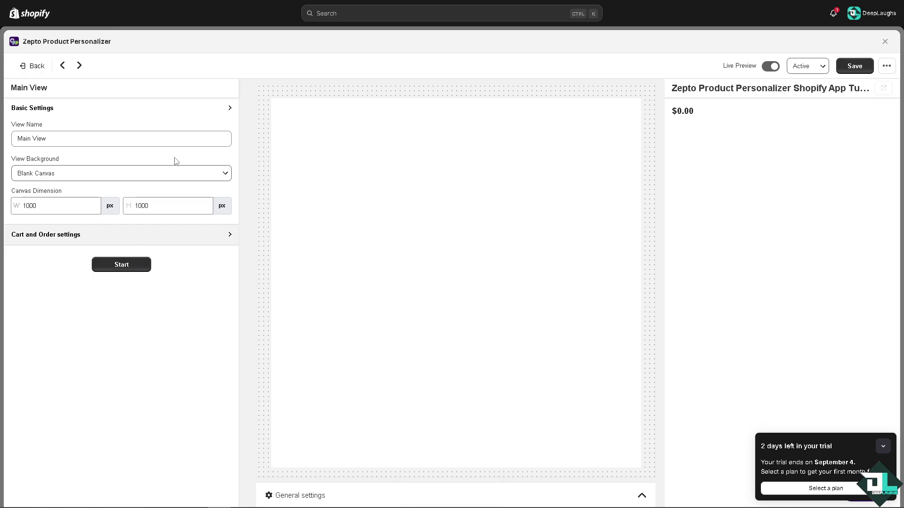
pyautogui.click(170, 136)
pyautogui.hotkey('ctrl', 'a')
pyautogui.write('Zepto Product Personalizer Shopify App Tutorial For Beginners')
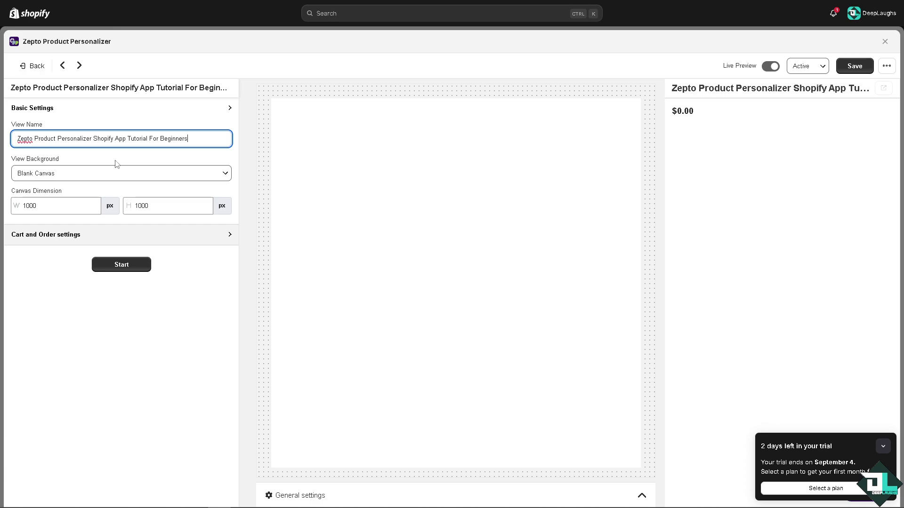
pyautogui.click(109, 178)
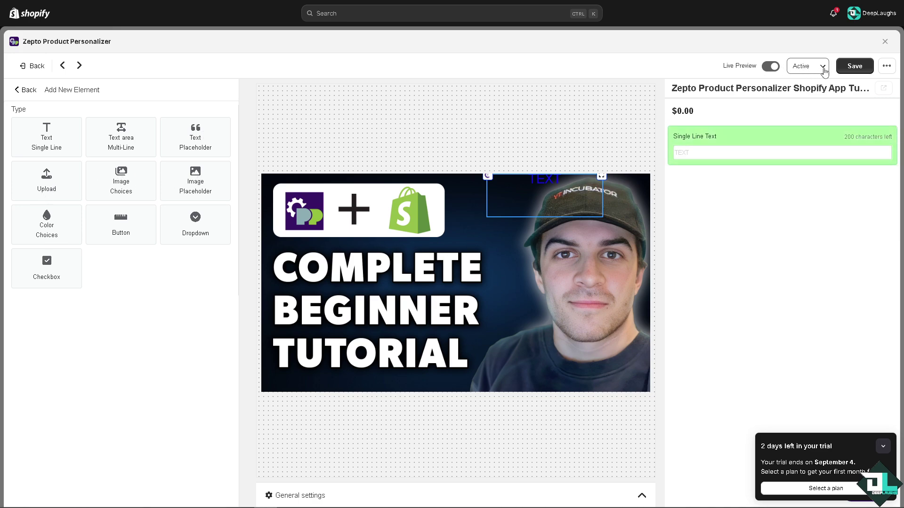
# - Add an Image Choices element, preview 'DeepLaughs' in the text field, and save the personalization
pyautogui.click(766, 69)
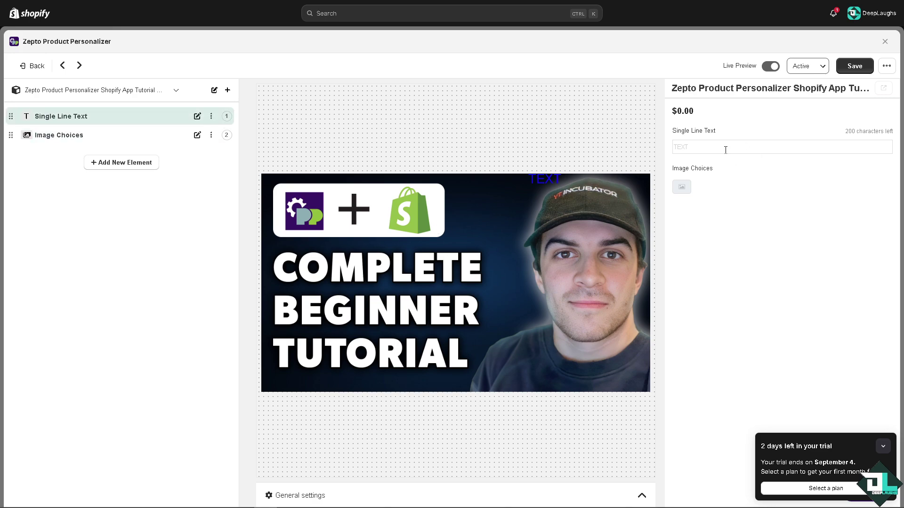
pyautogui.click(723, 146)
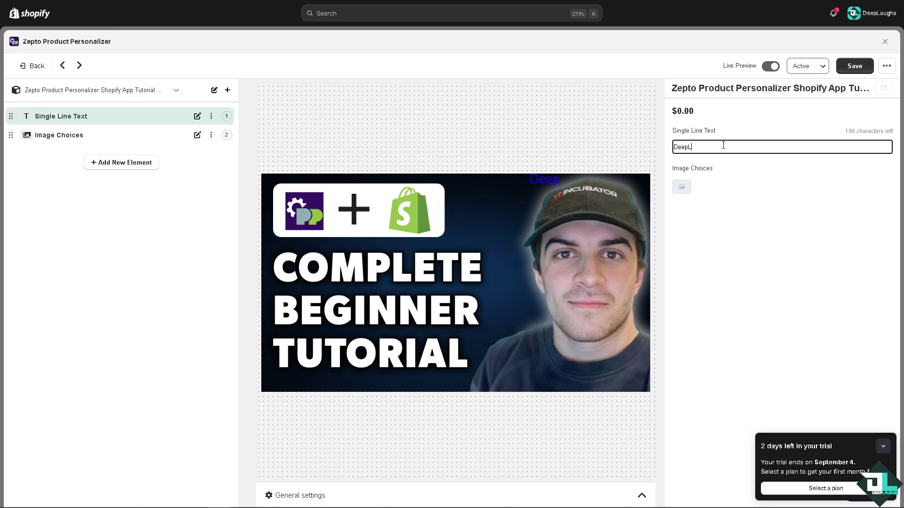
pyautogui.write('DeepLaughs')
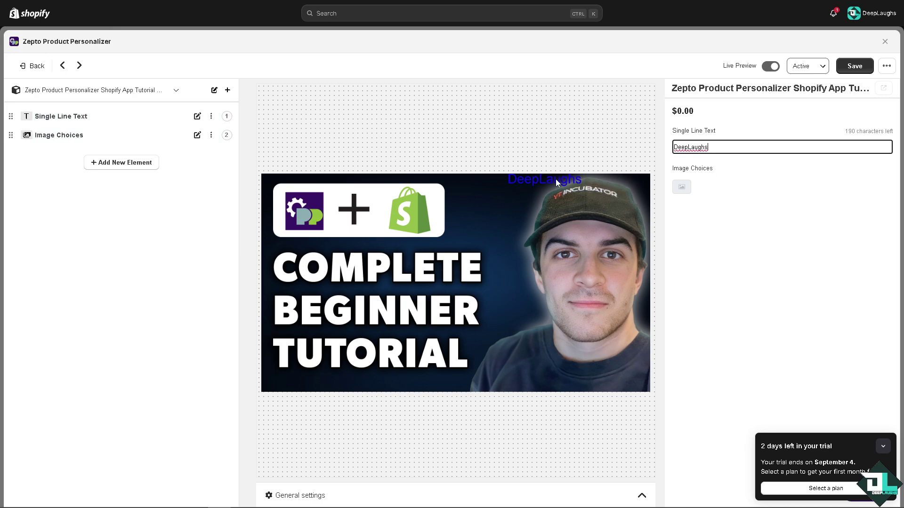
pyautogui.click(546, 184)
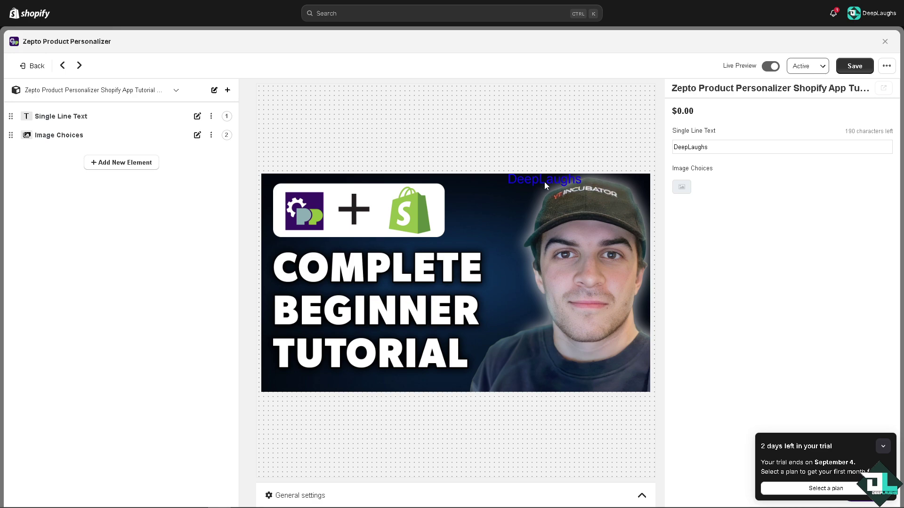
pyautogui.click(863, 69)
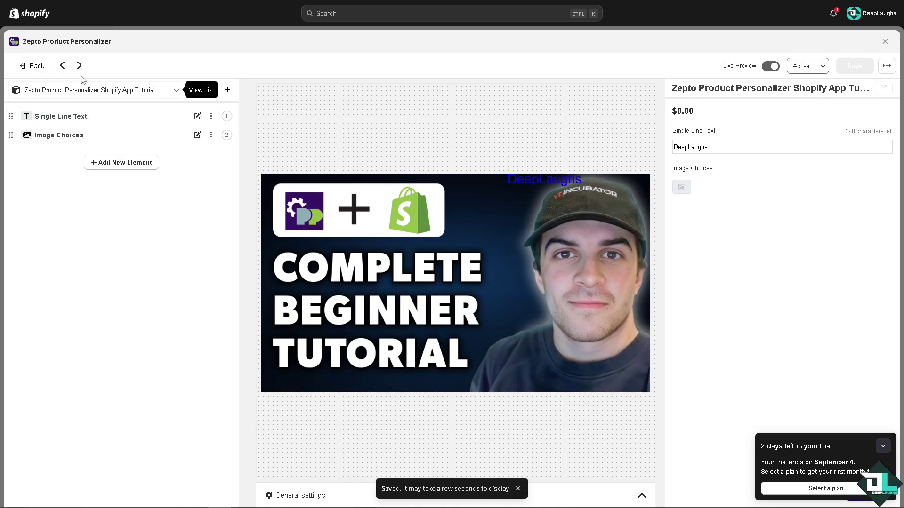
# - Leave the full-screen editor and start a new template from the Templates list
pyautogui.click(885, 42)
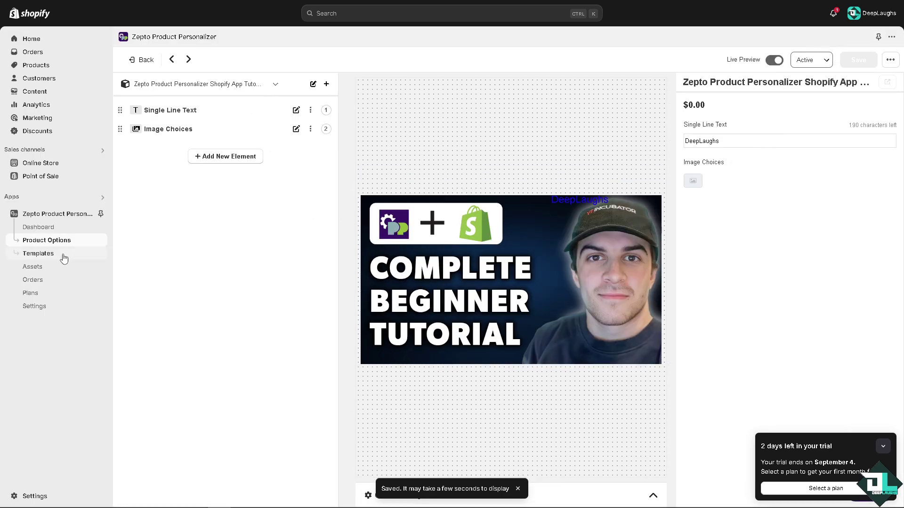
pyautogui.click(54, 255)
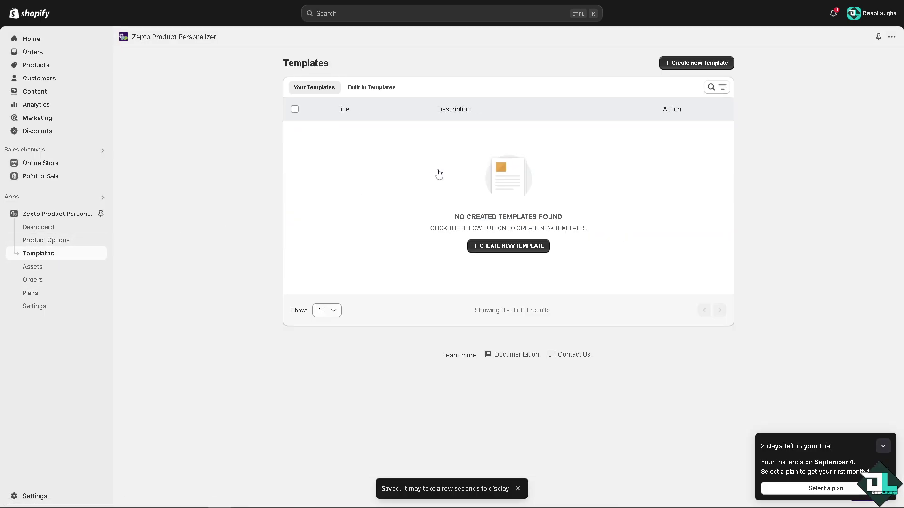
pyautogui.click(507, 247)
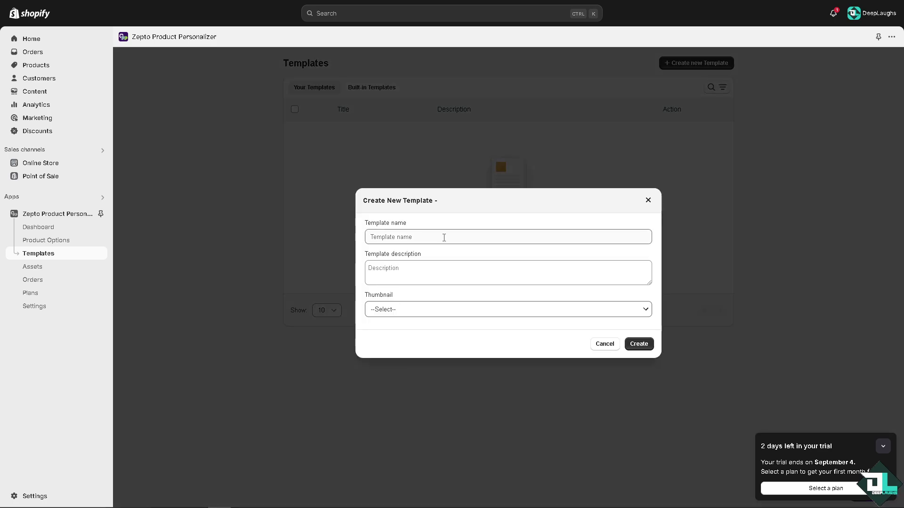
# - Create the 'DeepLaughs' template with the pasted description and Zepto-Product-Personalizer-Shopify-App.png thumbnail
pyautogui.click(444, 237)
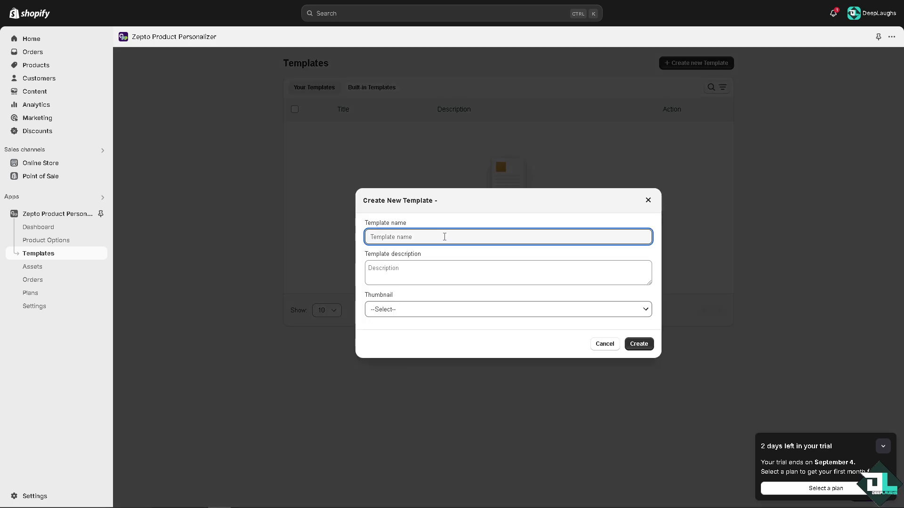
pyautogui.write('DeepLaughs')
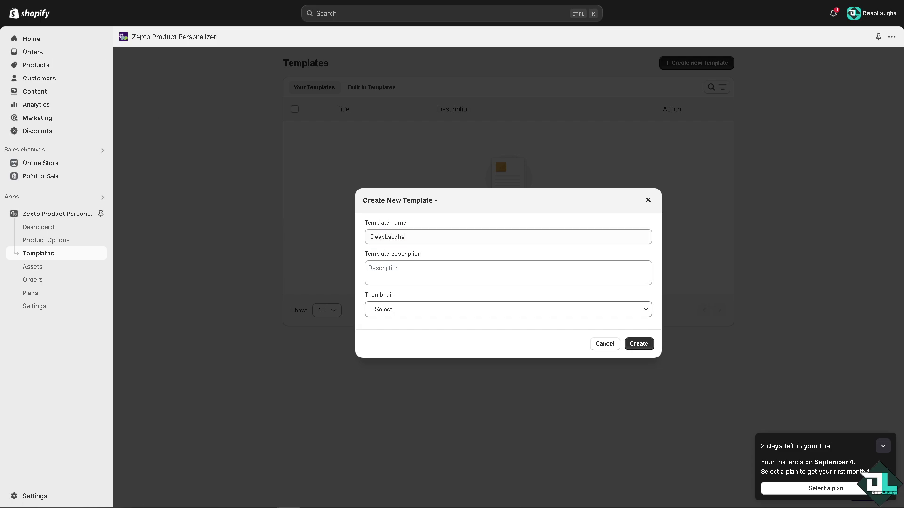
pyautogui.click(464, 263)
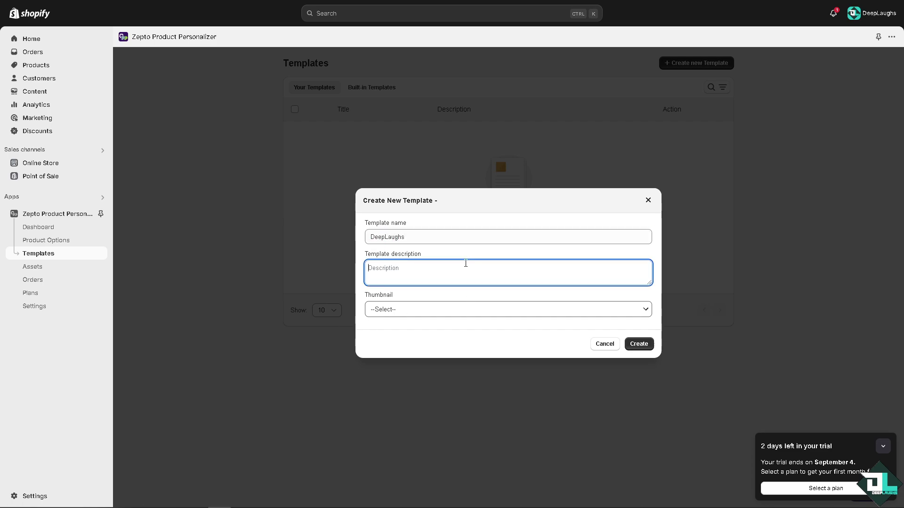
pyautogui.write('Zepto Product Personalizer Shopify App Tutorial For Beginners')
pyautogui.click(458, 309)
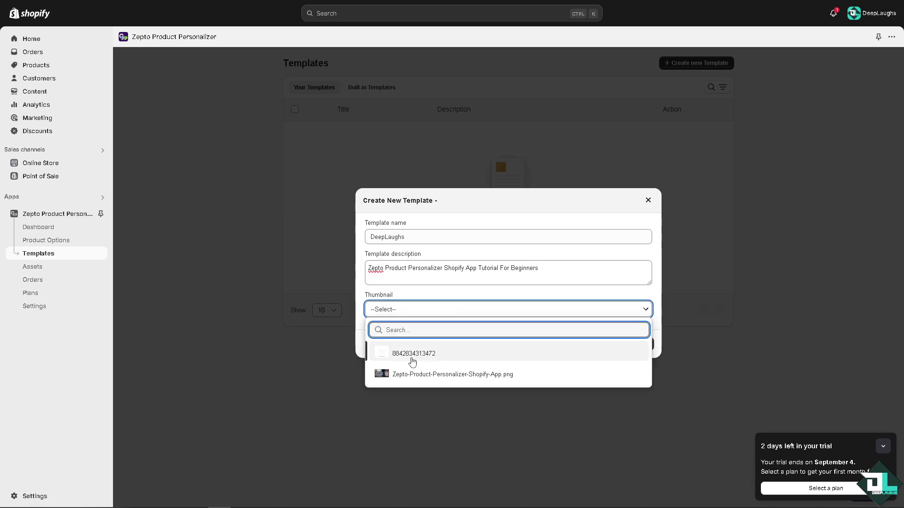
pyautogui.click(415, 374)
pyautogui.click(638, 360)
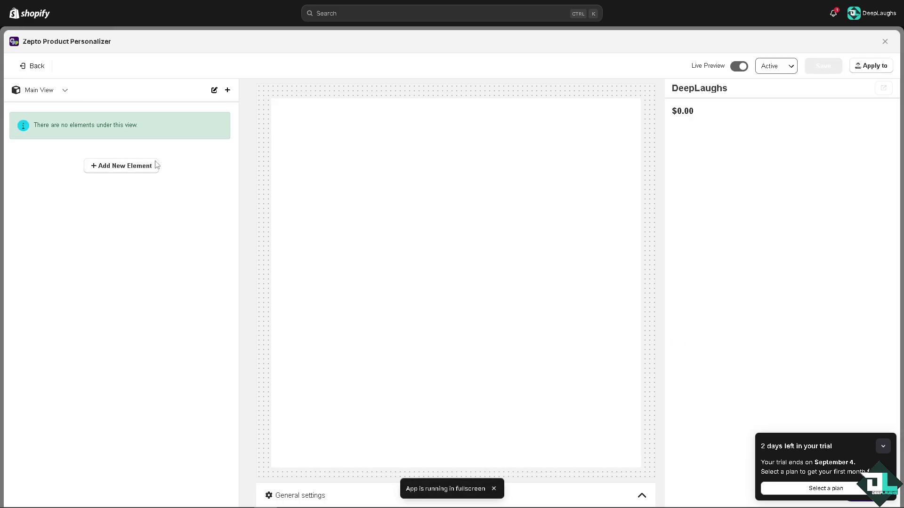
# - Add an Image Placeholder element and move it toward the canvas's upper left
pyautogui.click(123, 168)
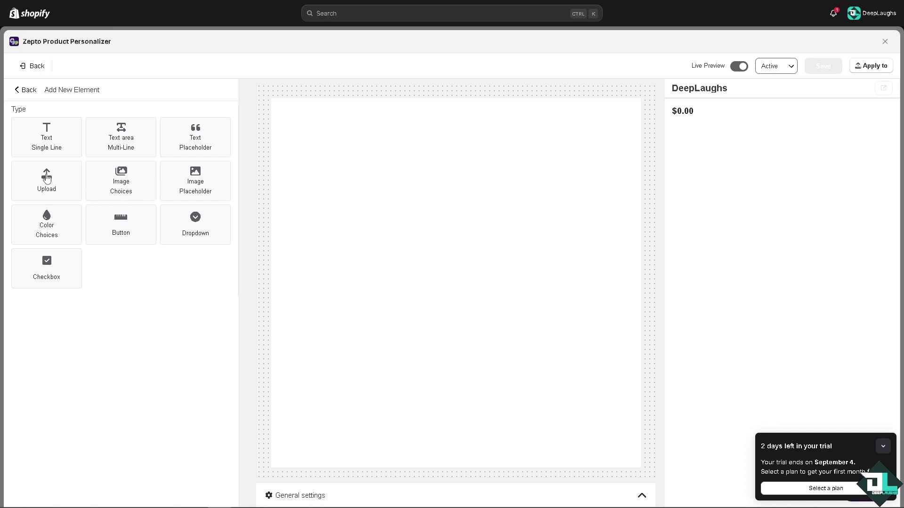
pyautogui.click(200, 179)
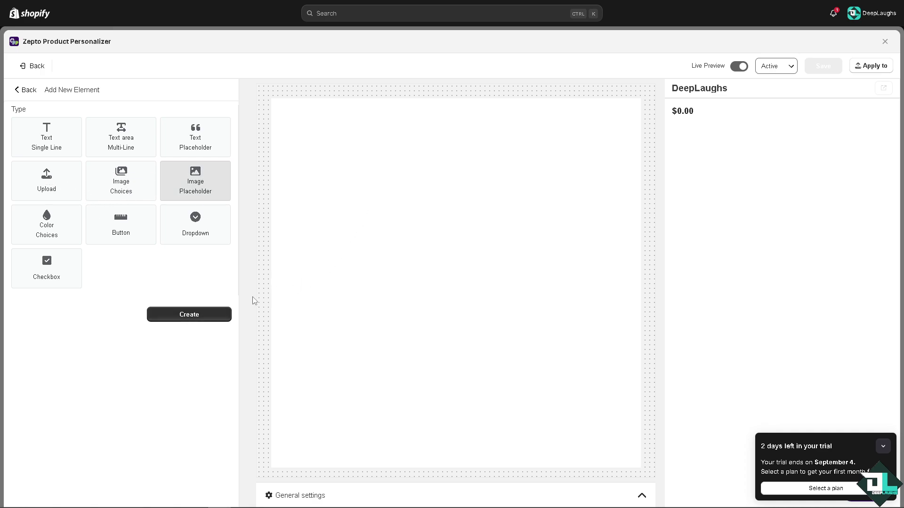
pyautogui.click(188, 314)
pyautogui.moveTo(428, 218); pyautogui.dragTo(329, 114)
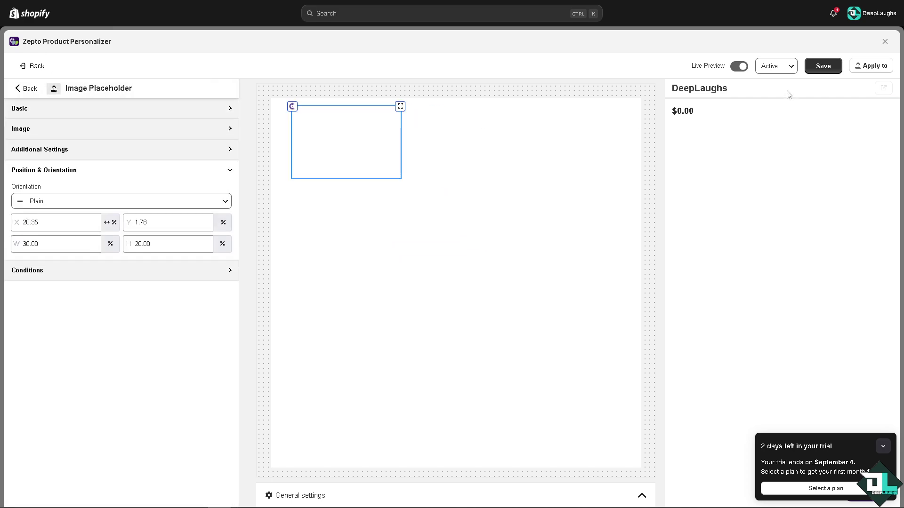
# - Toggle Live Preview off, on and off again, check the placeholder's extra actions, then start a new element
pyautogui.click(737, 66)
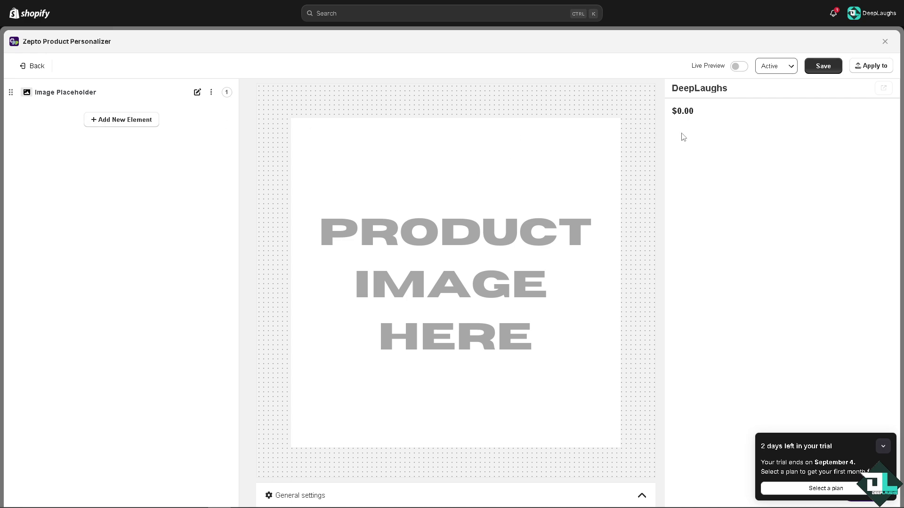
pyautogui.click(739, 67)
pyautogui.moveTo(200, 141)
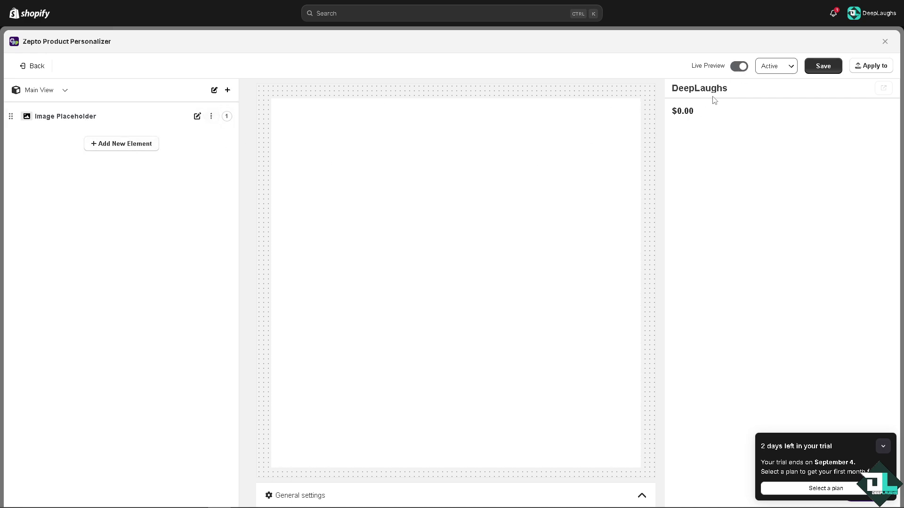
pyautogui.click(740, 67)
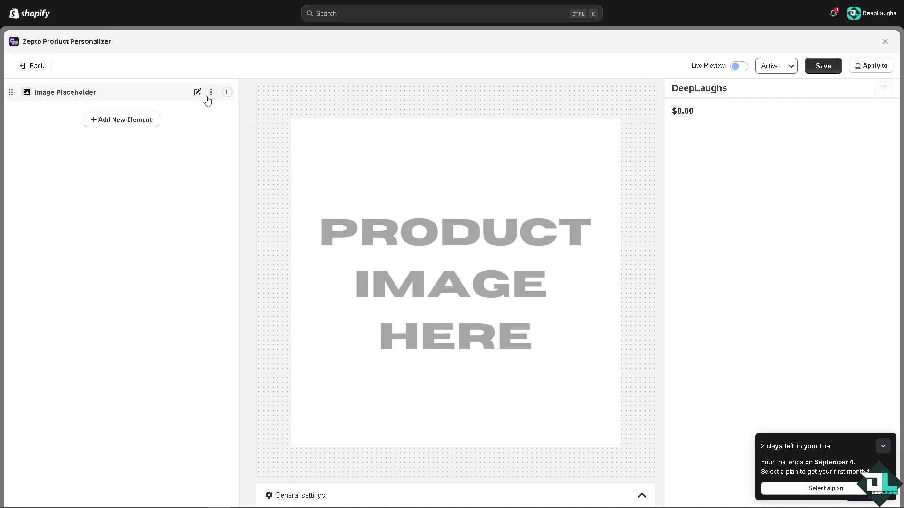
pyautogui.click(212, 92)
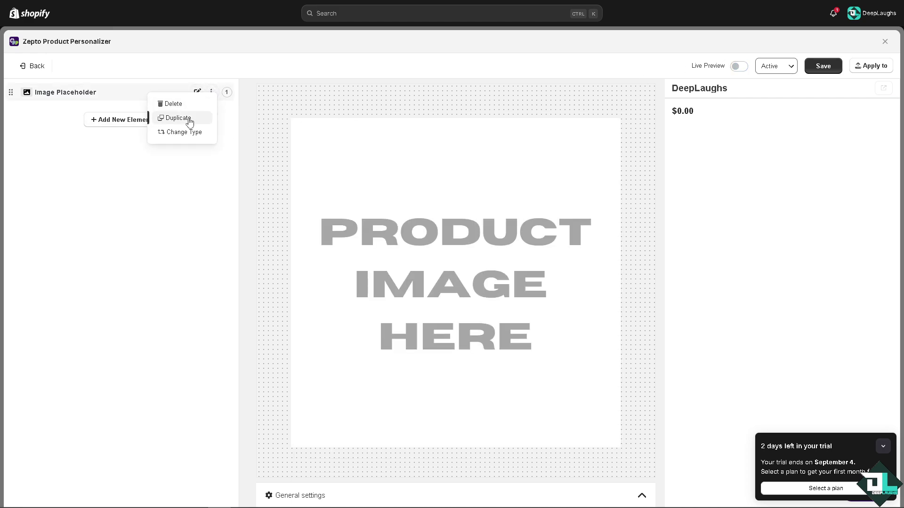
pyautogui.click(188, 117)
pyautogui.click(198, 93)
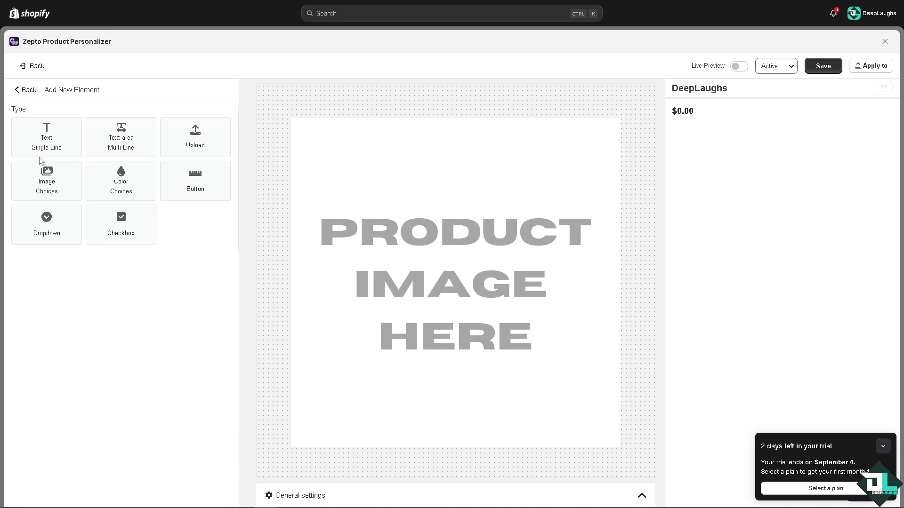
# - Add a Single Line Text element and preview 'DeepLaughs' in its field
pyautogui.click(53, 146)
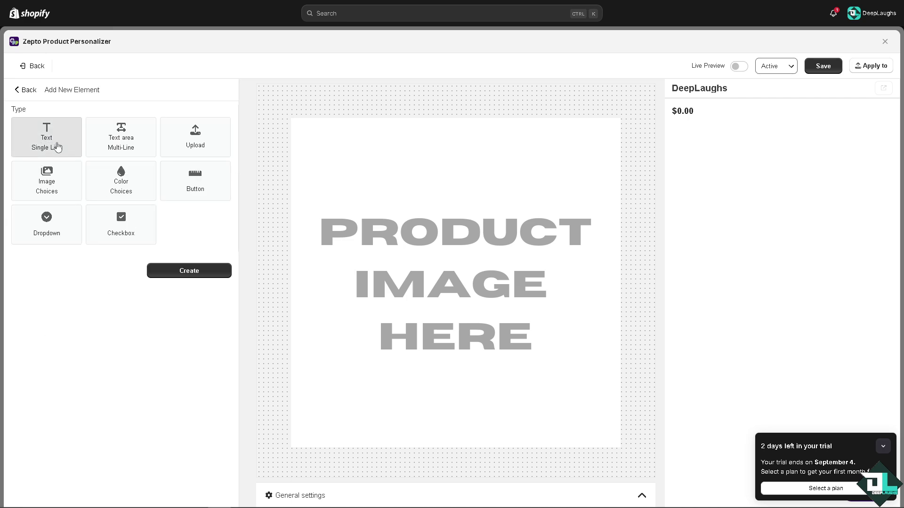
pyautogui.click(204, 263)
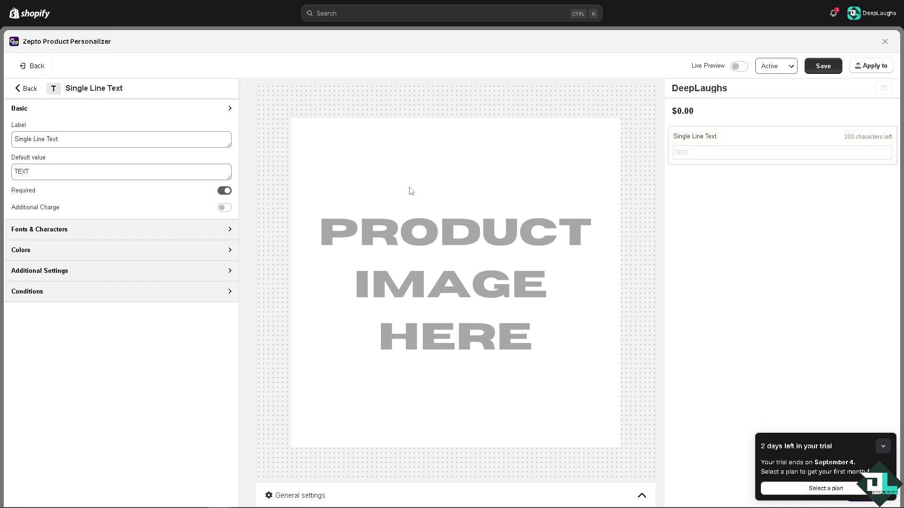
pyautogui.click(729, 148)
pyautogui.click(740, 168)
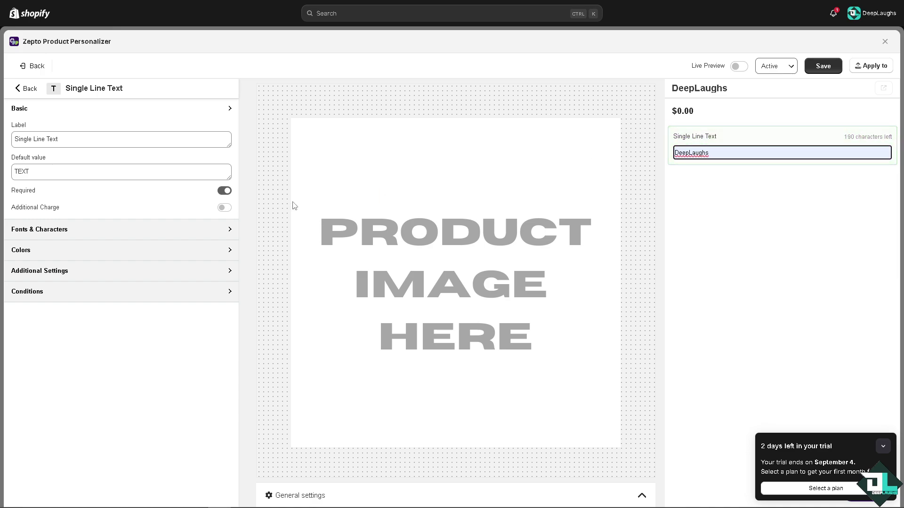
pyautogui.click(798, 193)
# - Turn Live Preview on, save the DeepLaughs template, and exit full screen
pyautogui.click(824, 66)
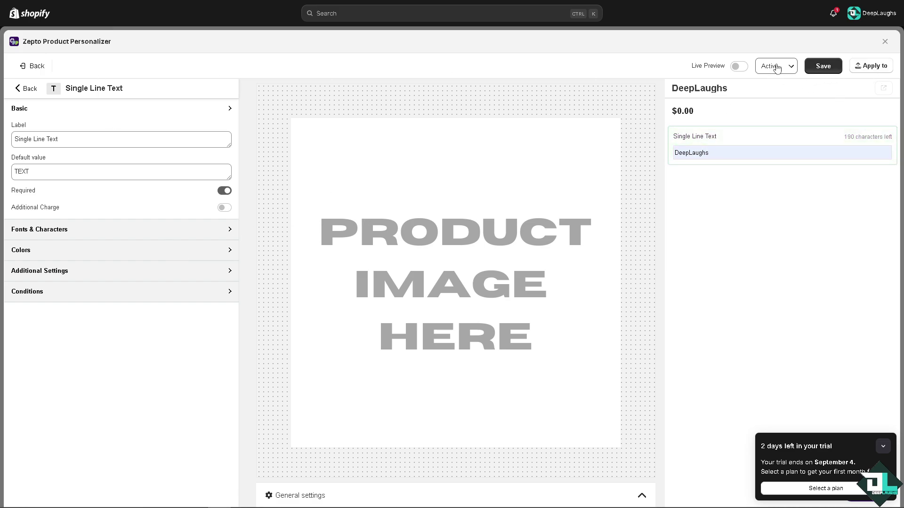
pyautogui.click(738, 66)
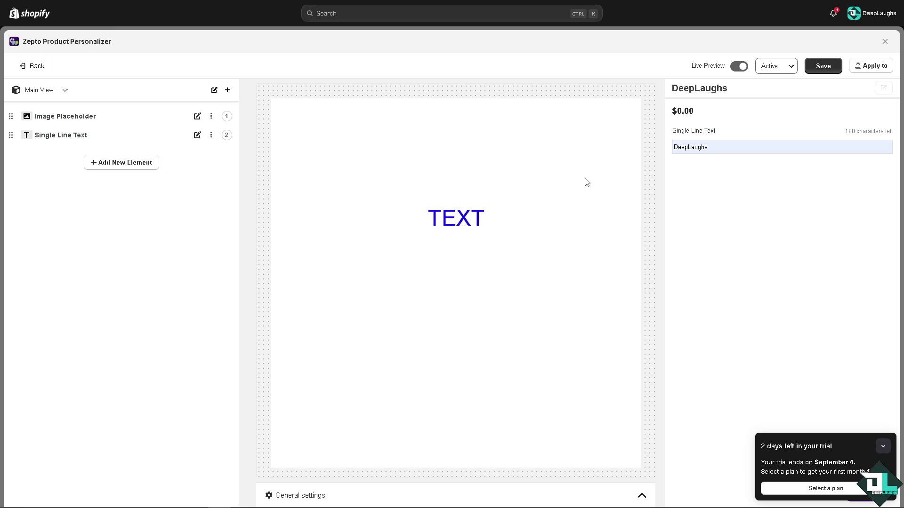
pyautogui.click(822, 66)
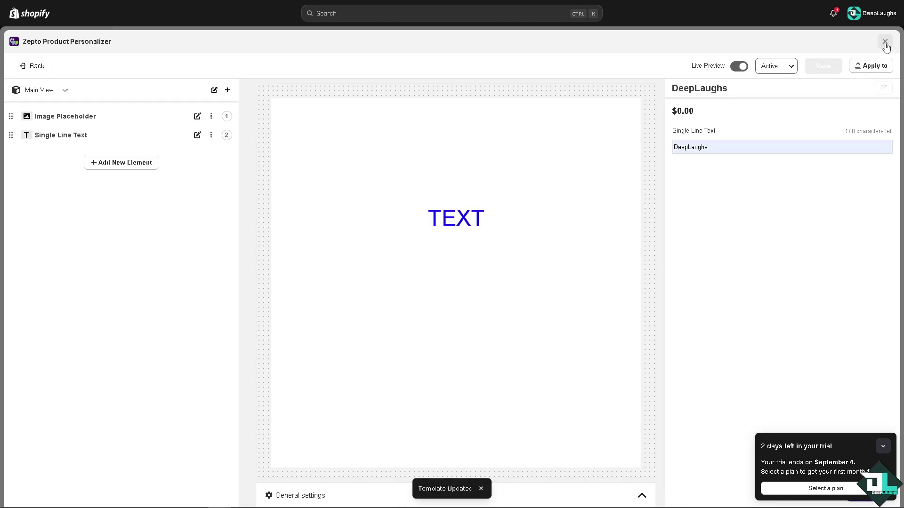
pyautogui.click(885, 42)
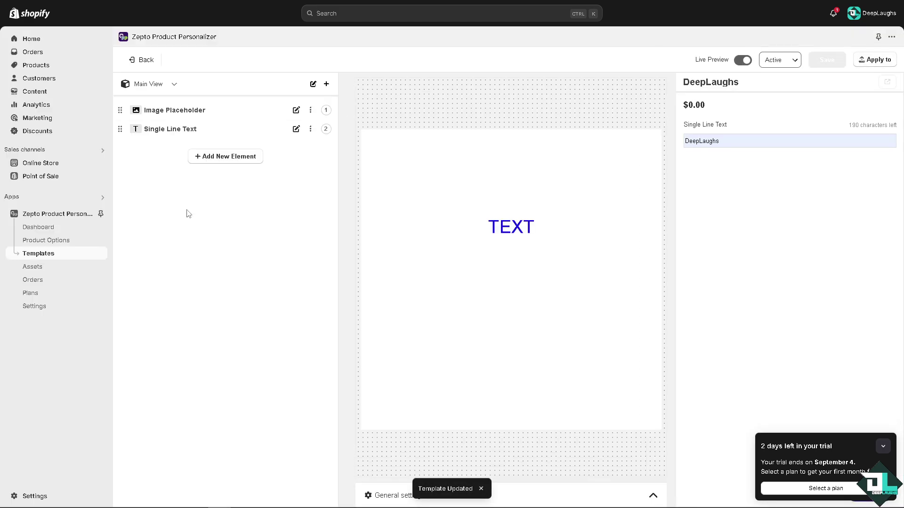
# - Visit Assets, Orders and Settings, then highlight the Pricing Plans table (Starter $9.99 to Unlimited $49.99)
pyautogui.click(51, 268)
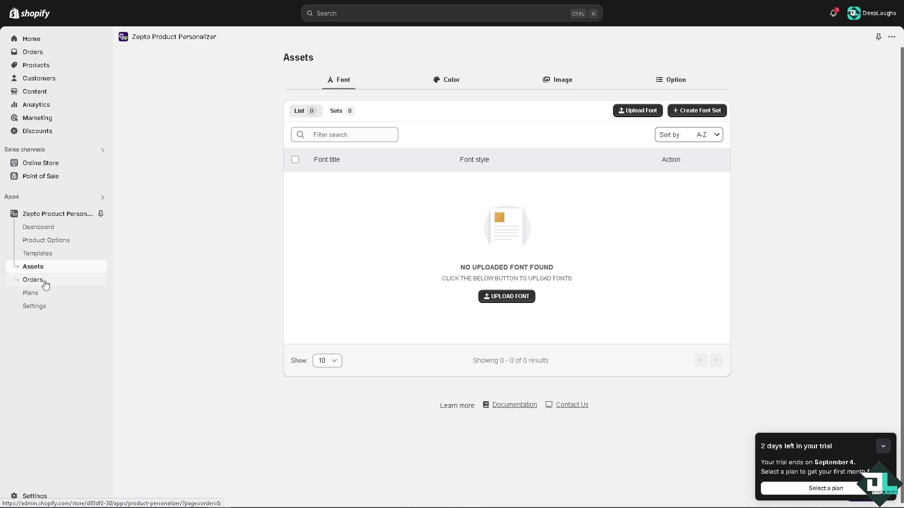
pyautogui.click(41, 295)
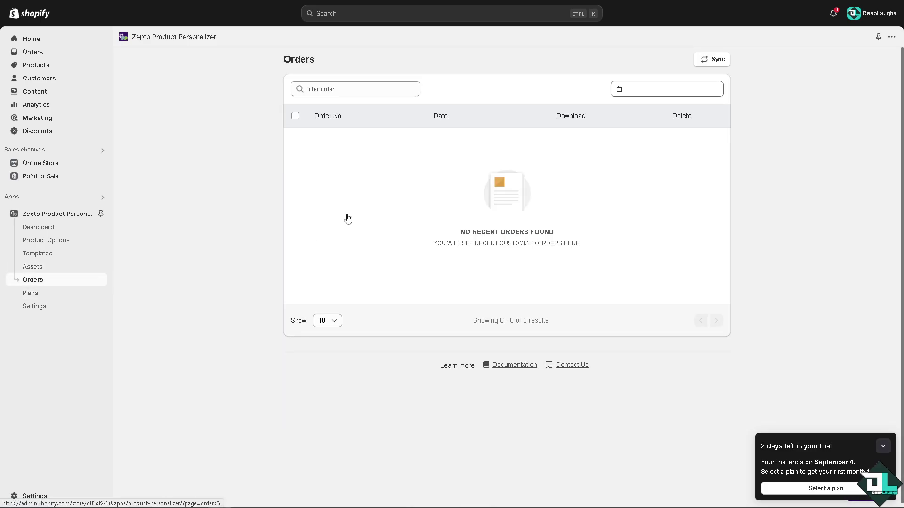
pyautogui.click(50, 308)
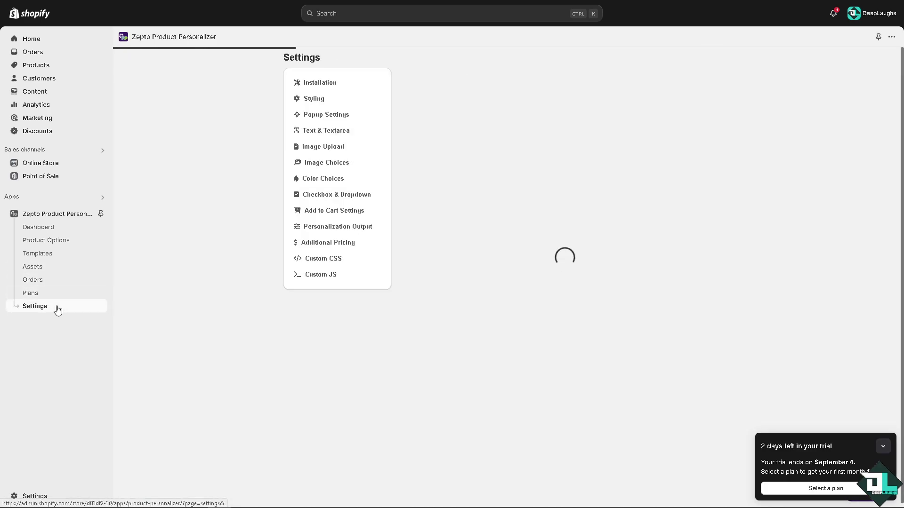
pyautogui.click(55, 295)
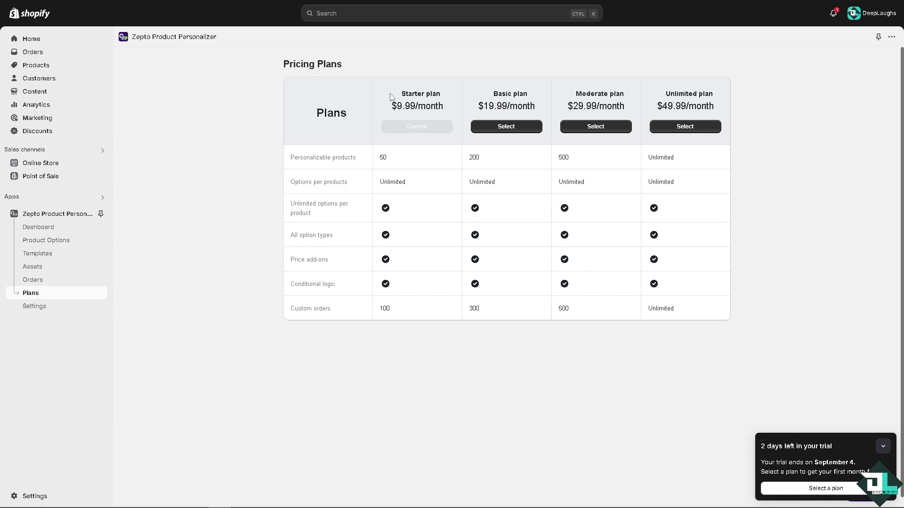
pyautogui.moveTo(398, 97); pyautogui.dragTo(759, 94)
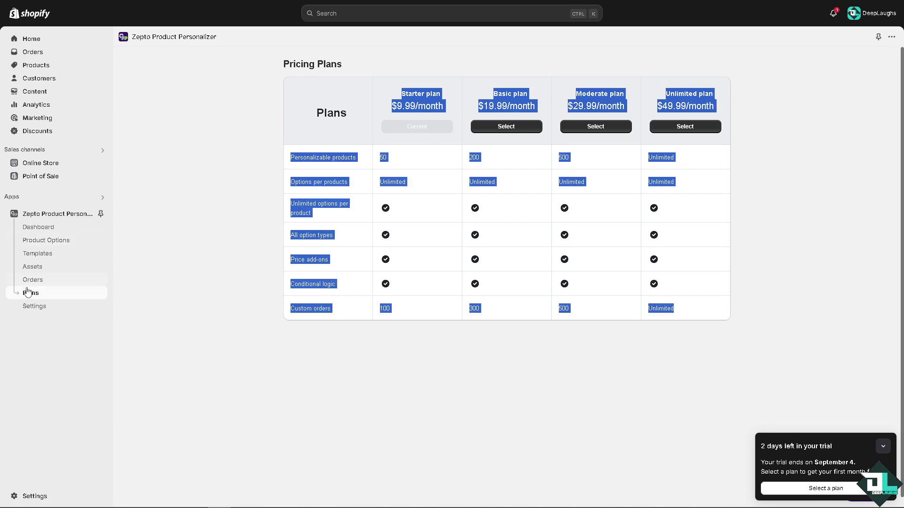
# - Open the Templates list and start applying the DeepLaughs template
pyautogui.click(62, 245)
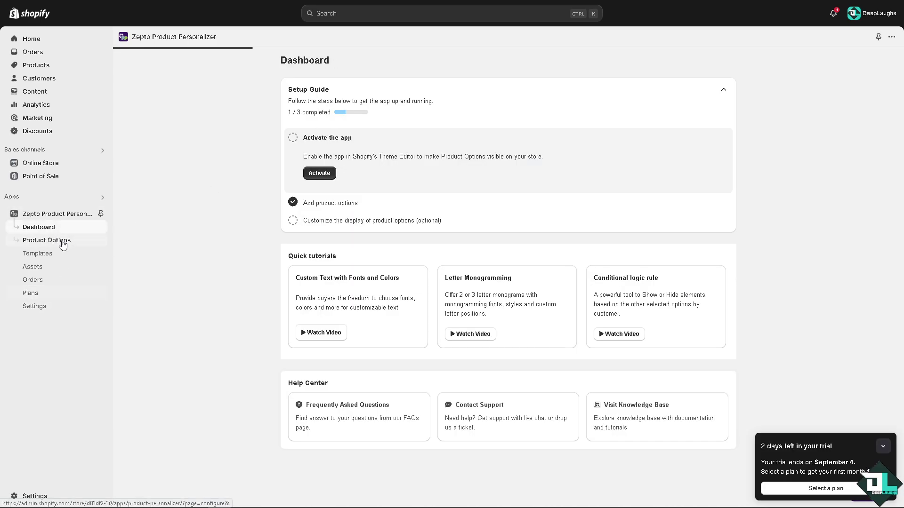
pyautogui.click(63, 246)
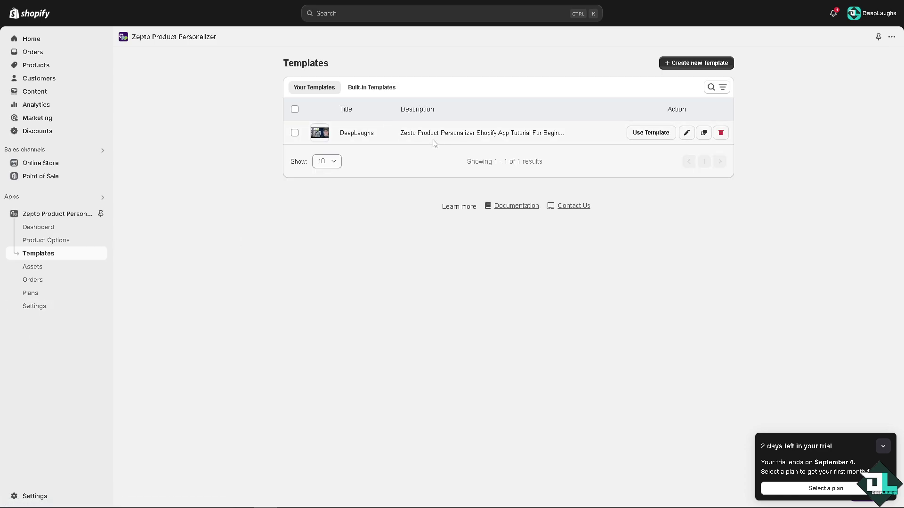
pyautogui.click(651, 133)
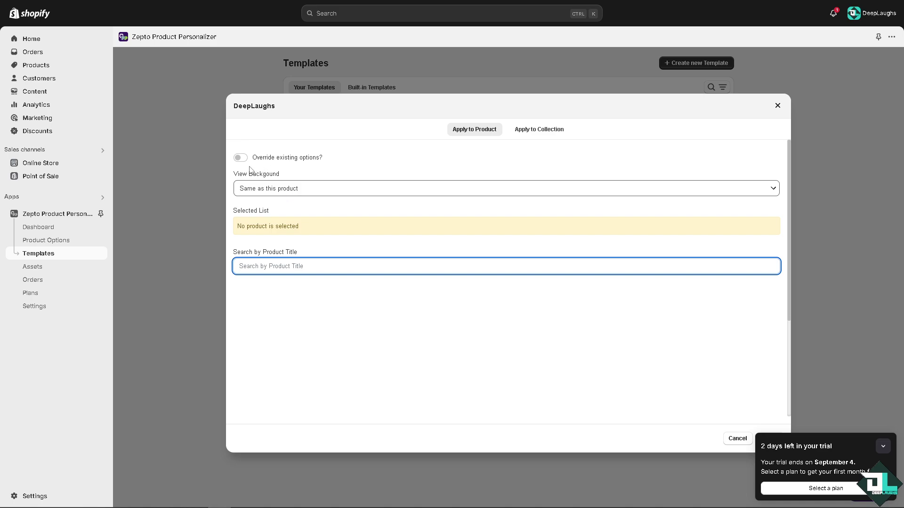
# - Try Product Image and Same as this product backgrounds and the Product/Collection tabs, then close without applying
pyautogui.click(272, 191)
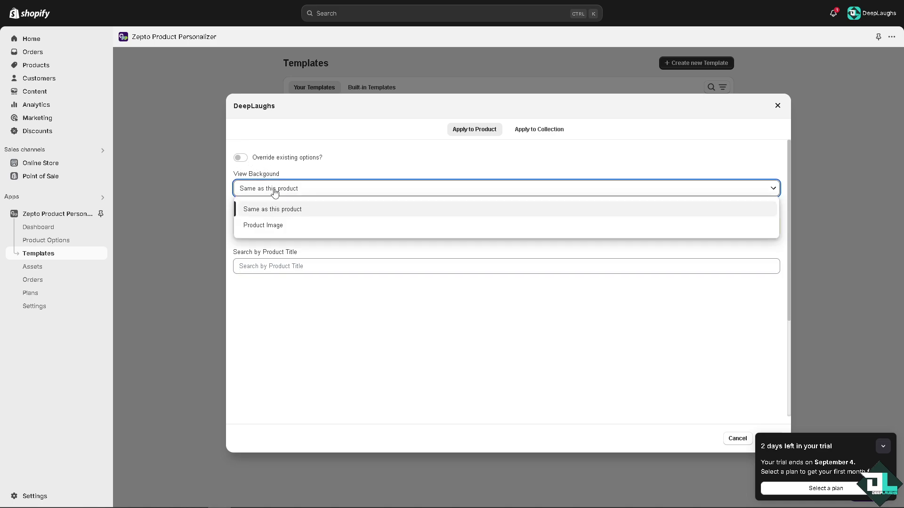
pyautogui.click(282, 225)
pyautogui.click(313, 191)
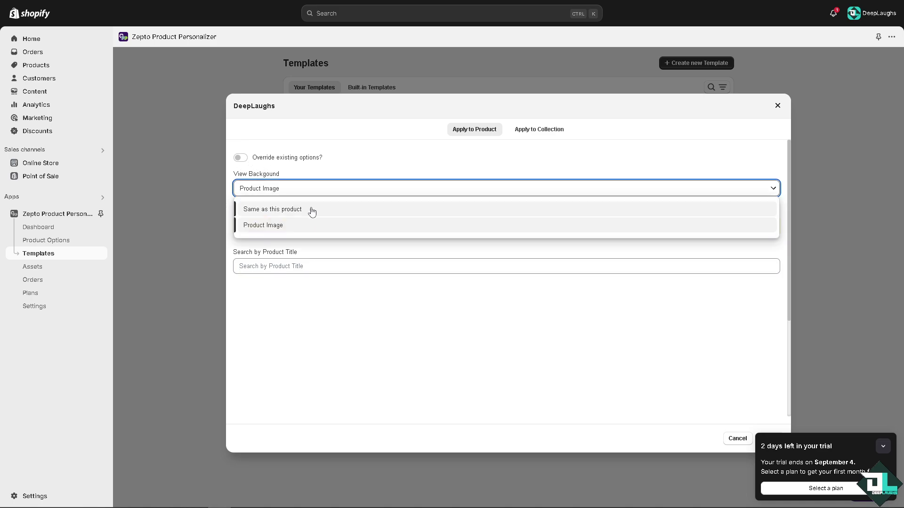
pyautogui.click(309, 209)
pyautogui.click(295, 268)
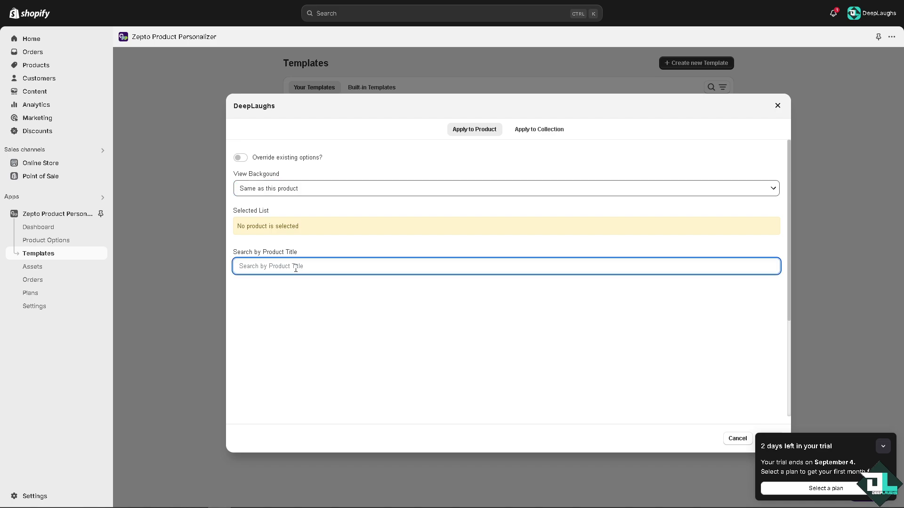
pyautogui.click(539, 129)
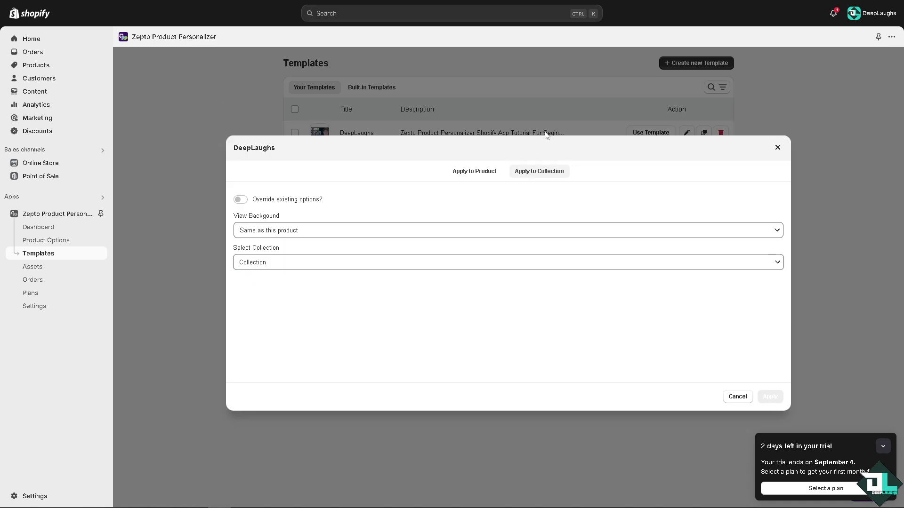
pyautogui.click(475, 173)
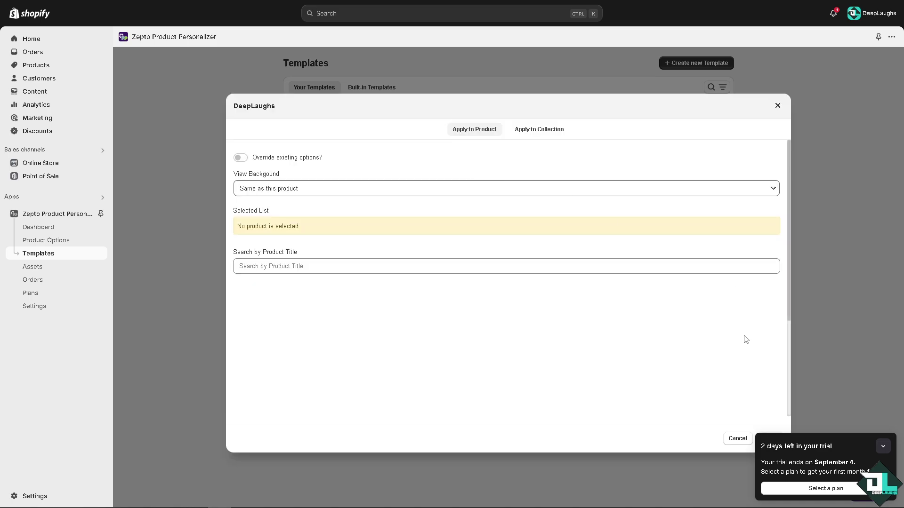
pyautogui.click(882, 447)
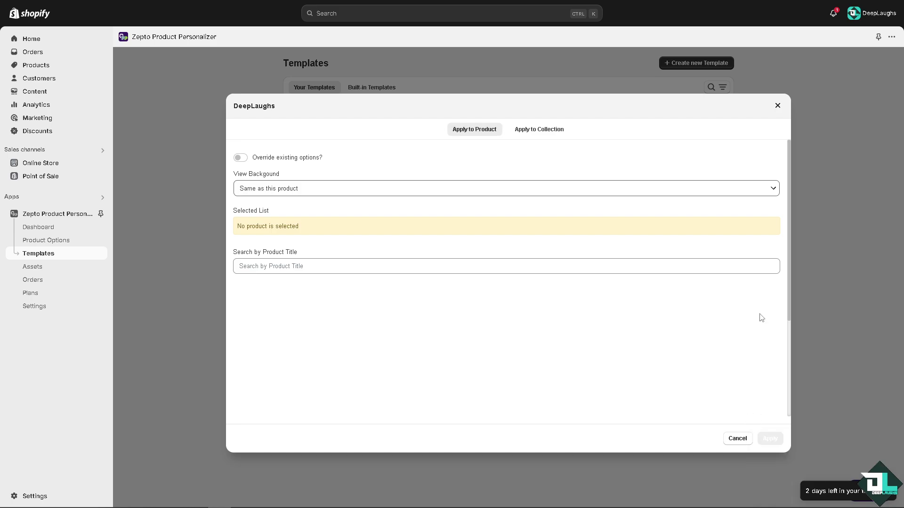
pyautogui.click(778, 107)
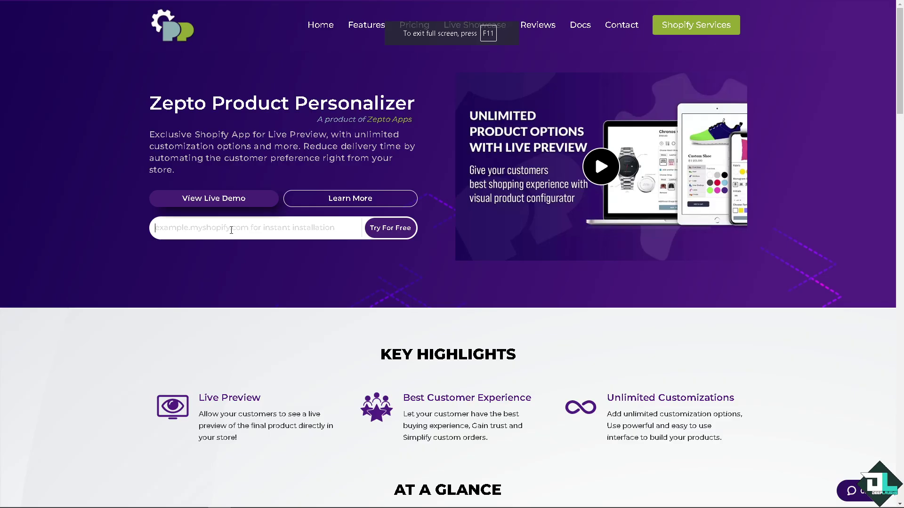
# - Submit the store name in Try For Free, then expand Input Types, Conditional Logic and Additional Charge
pyautogui.write('Zepto Product Personalizer')
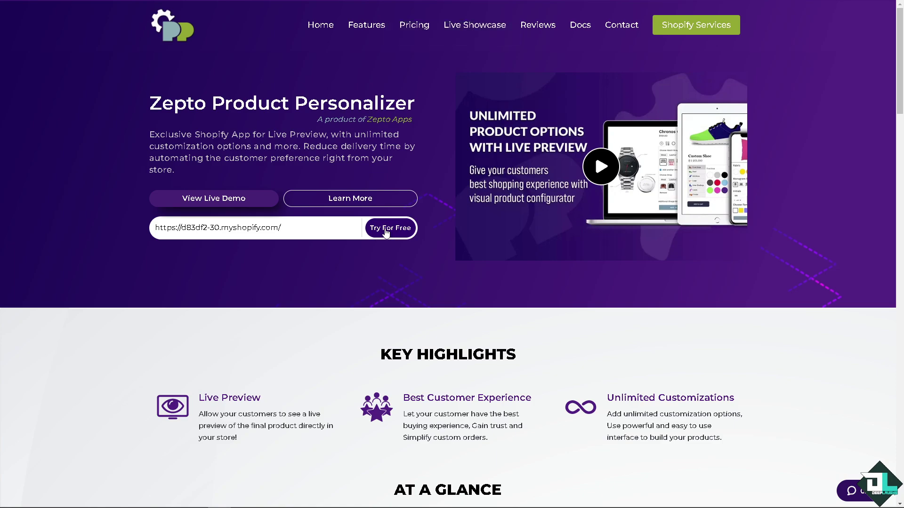
pyautogui.click(388, 228)
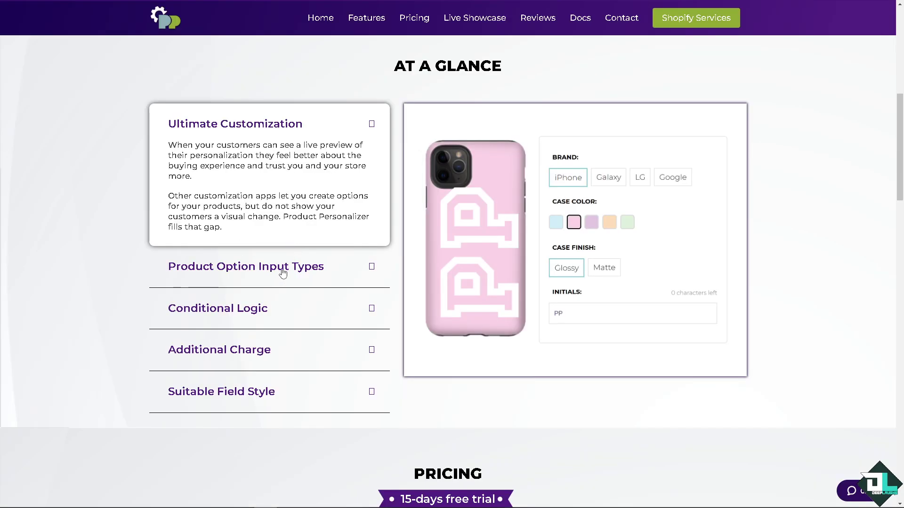
pyautogui.click(308, 278)
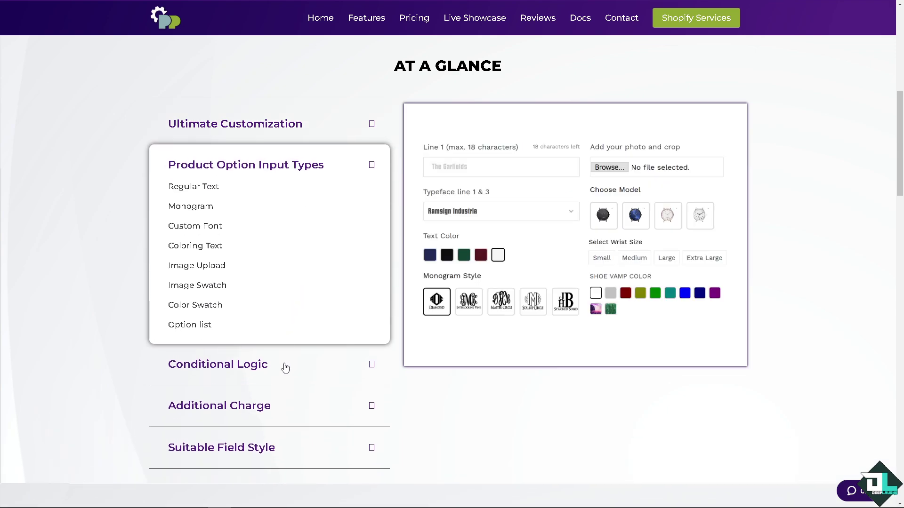
pyautogui.click(284, 366)
pyautogui.click(272, 327)
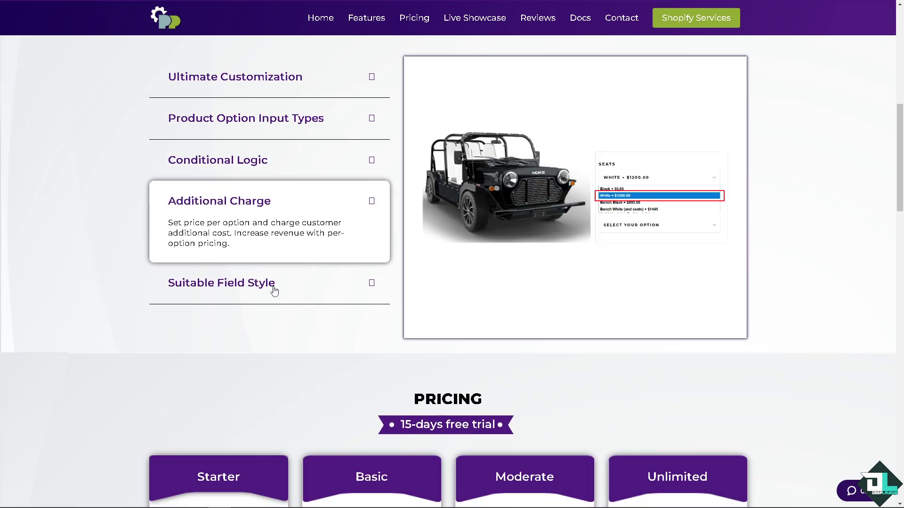